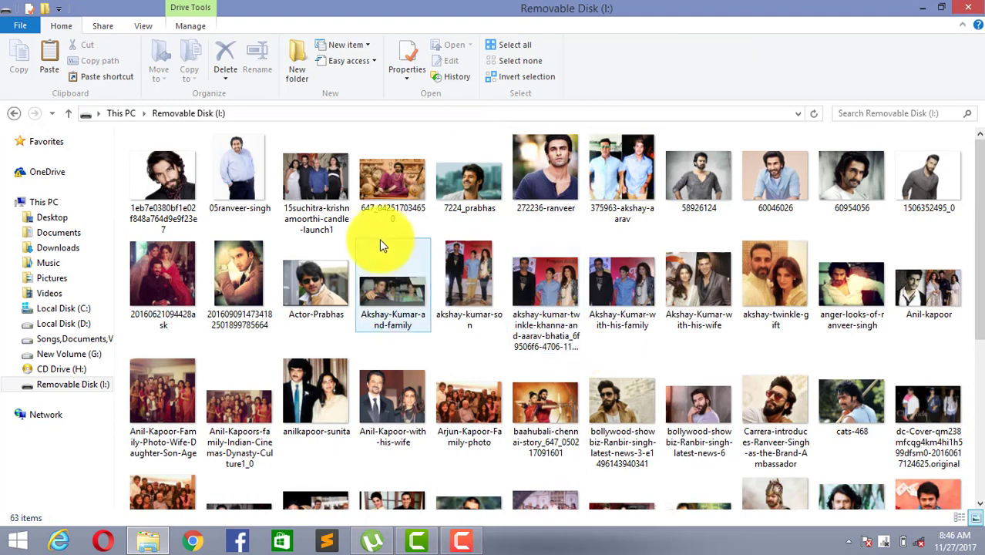
Step: Look through the picture files stored on Removable Disk (I:)
scroll(378, 213, down, 4)
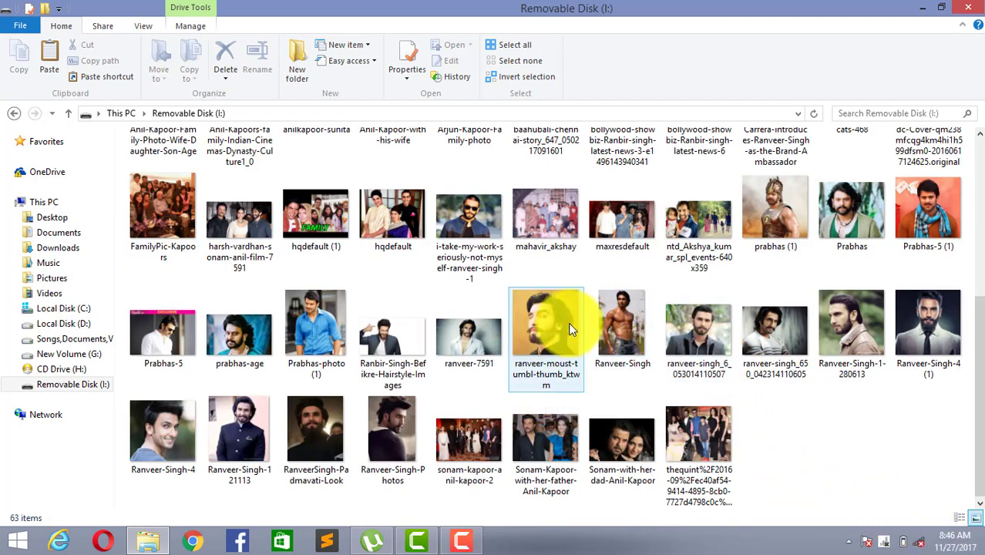
click(240, 332)
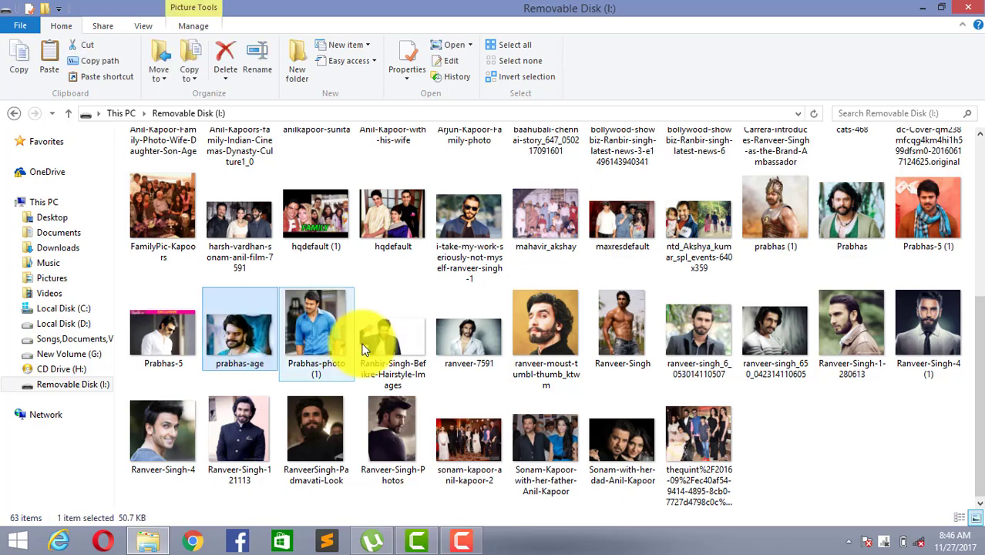
click(562, 350)
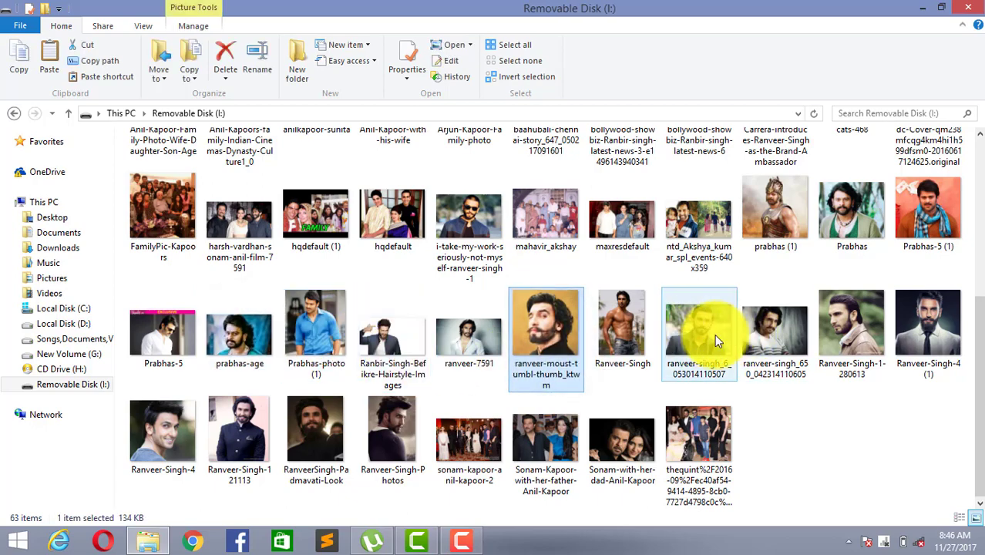
scroll(713, 333, up, 4)
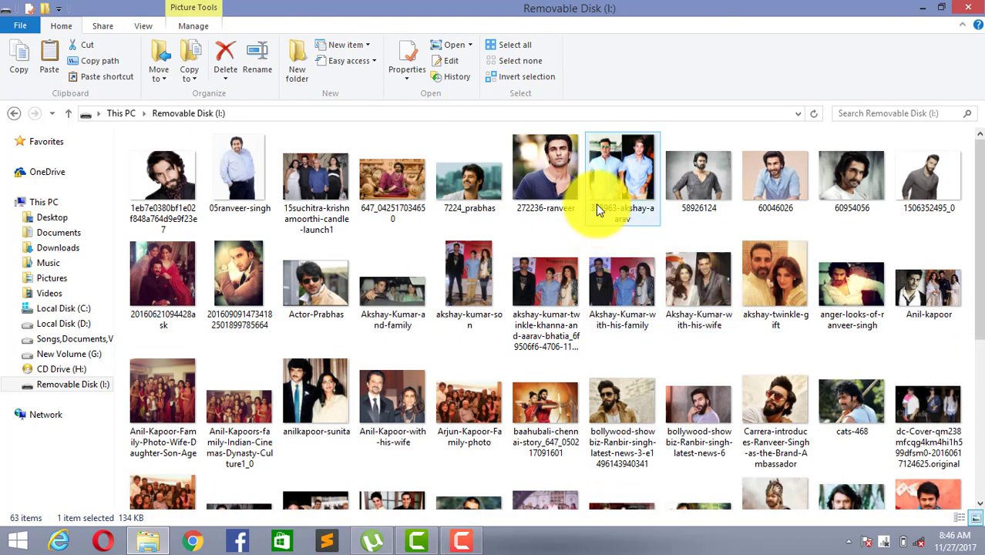
scroll(596, 204, down, 3)
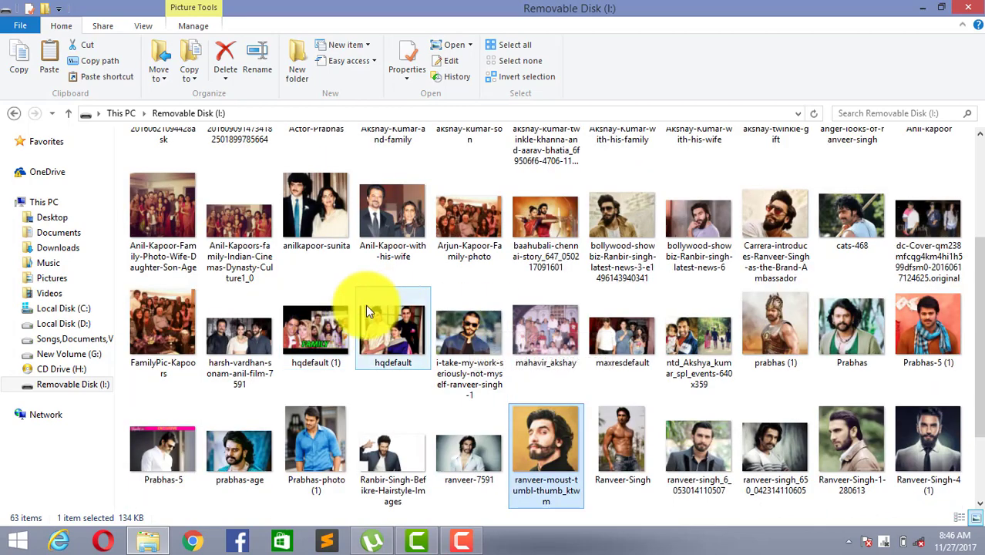
scroll(691, 308, down, 2)
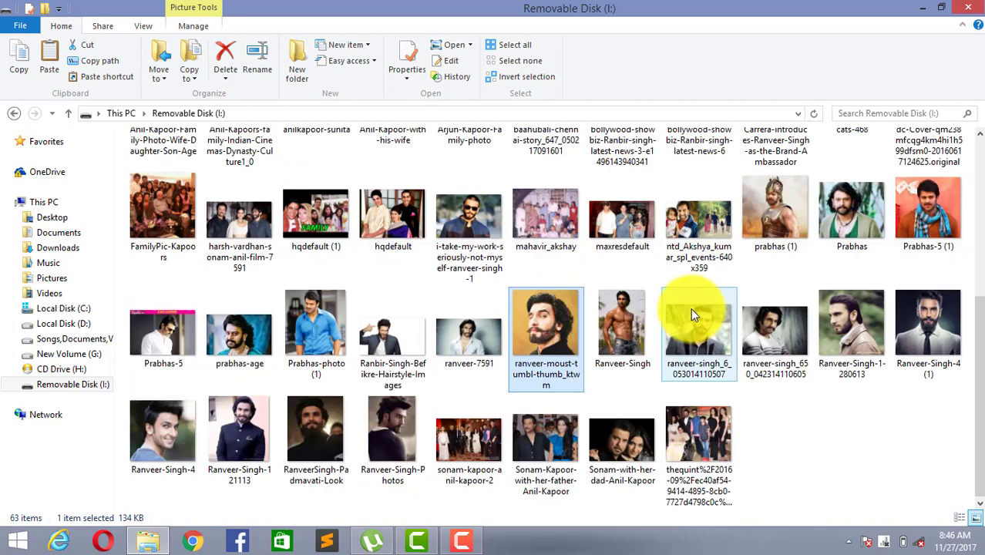
drag(979, 395, 979, 266)
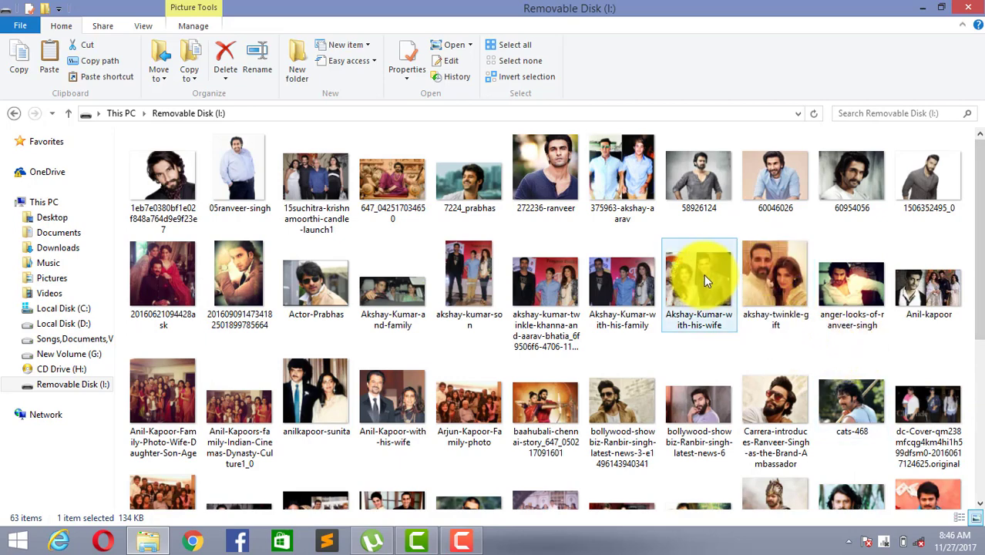
scroll(741, 316, down, 4)
scroll(742, 316, up, 4)
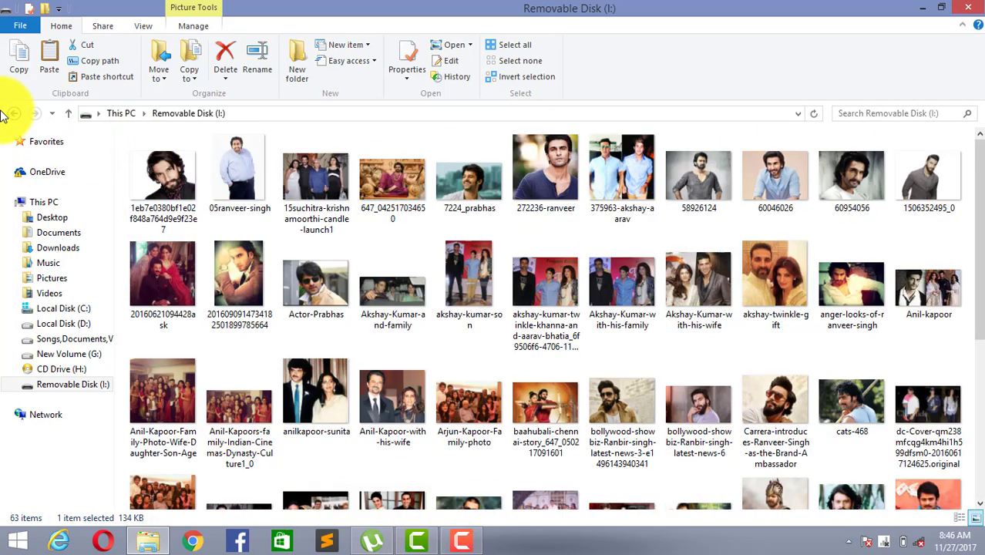
Step: Quick-format Removable Disk (I:) with the FAT32 file system and 32 kilobytes allocation unit size, and close the format dialog
click(11, 114)
right_click(507, 320)
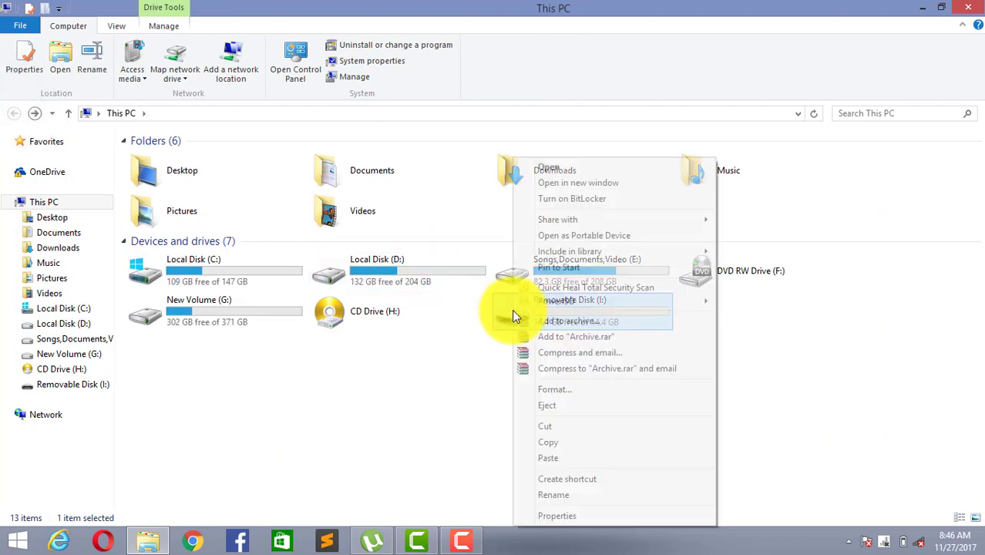
click(553, 384)
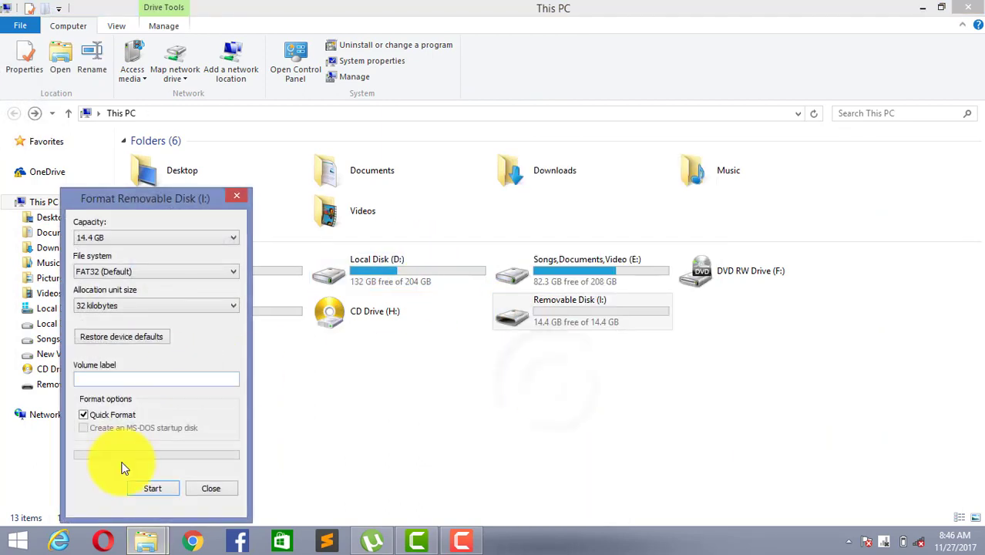
click(139, 488)
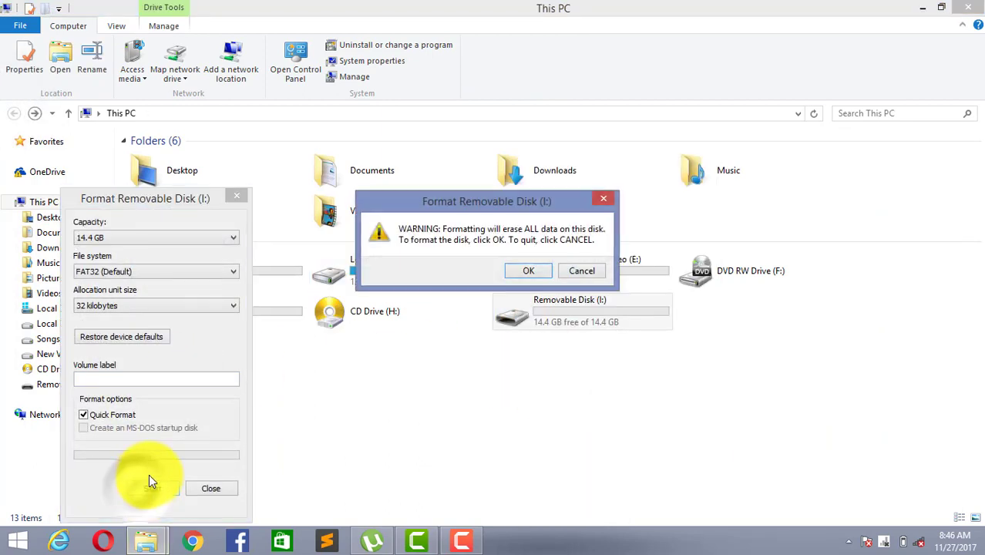
click(531, 269)
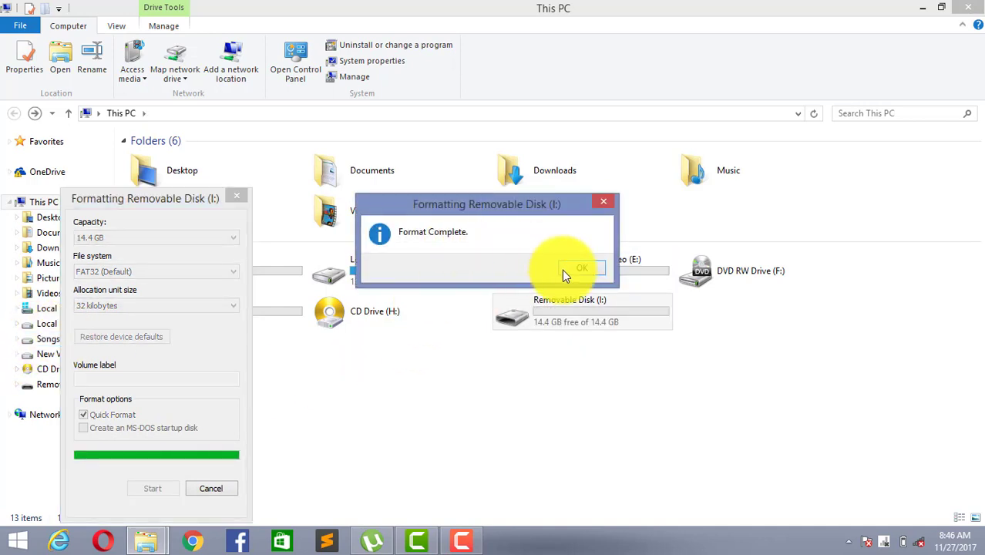
click(565, 268)
click(237, 198)
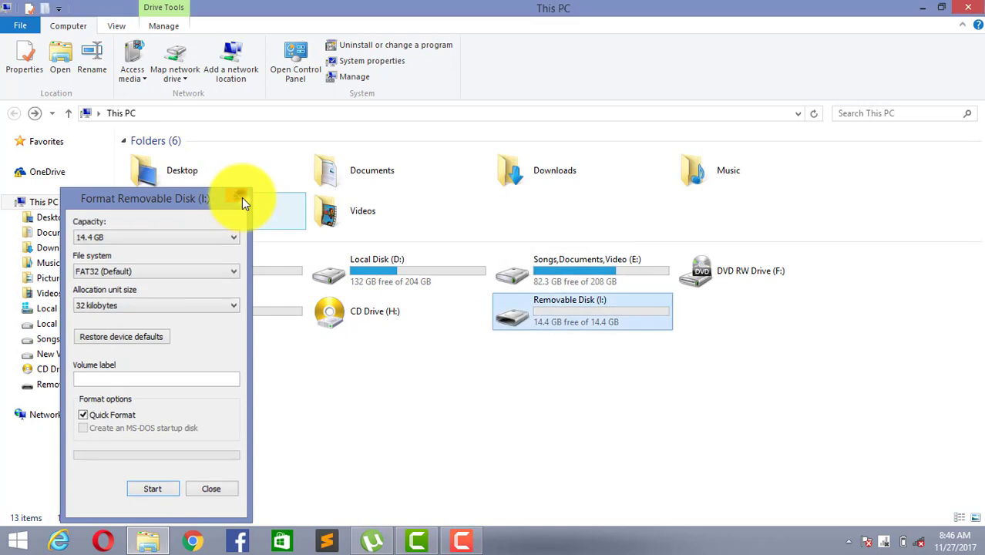
Step: Open Removable Disk (I:), refresh it to check its contents, and close the window
double_click(528, 324)
right_click(345, 224)
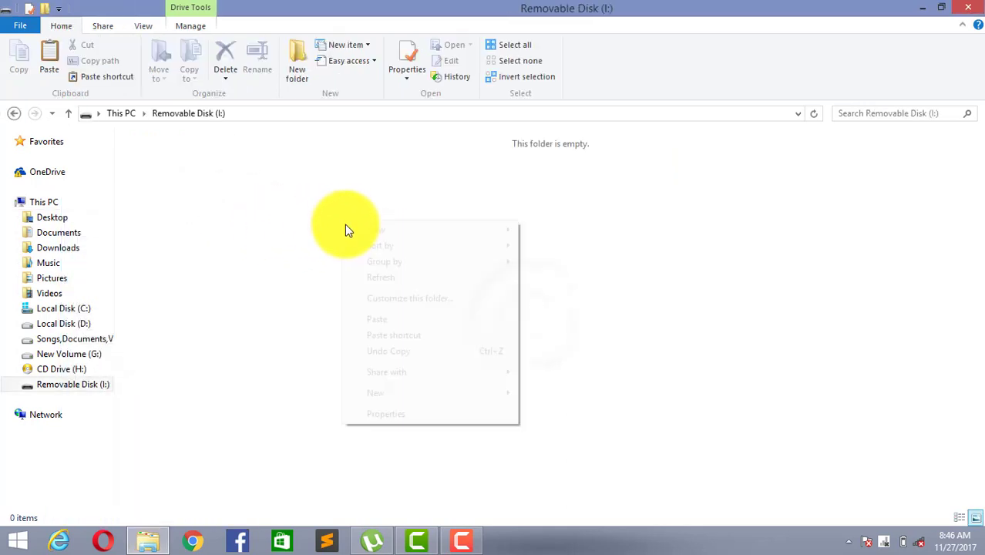
click(378, 282)
right_click(367, 232)
click(422, 295)
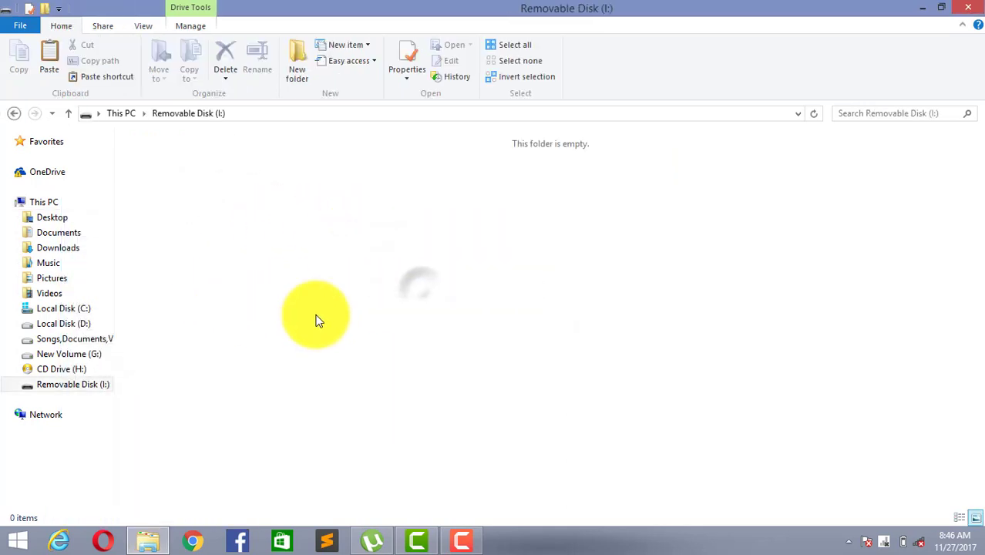
click(971, 8)
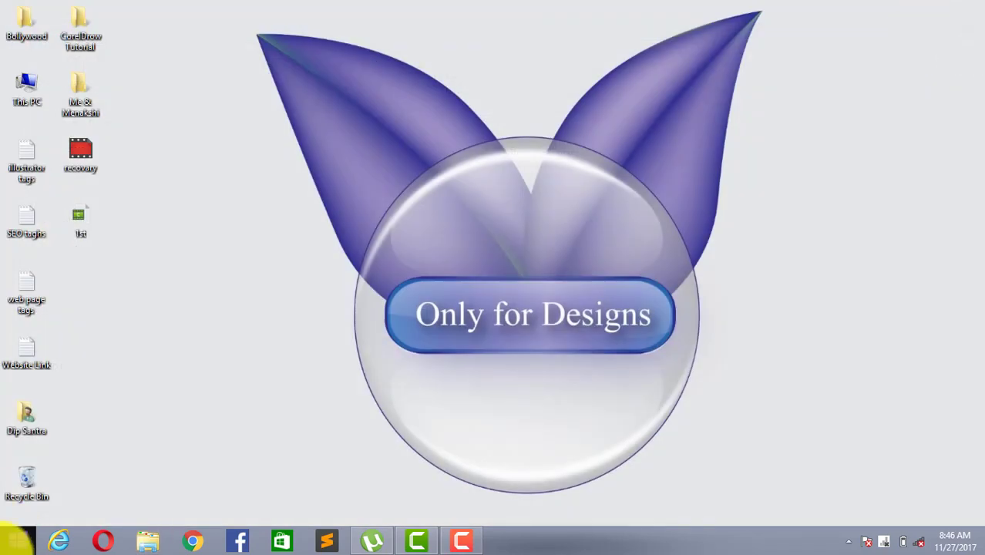
Step: Launch Recuva Data Recovery from the full list of installed apps
click(6, 545)
click(96, 515)
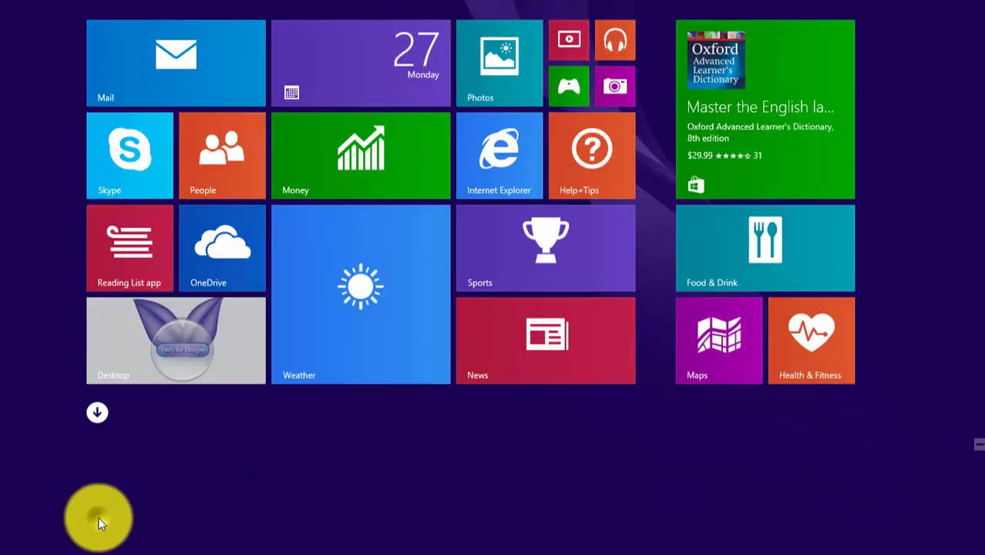
scroll(382, 420, down, 10)
scroll(393, 409, down, 5)
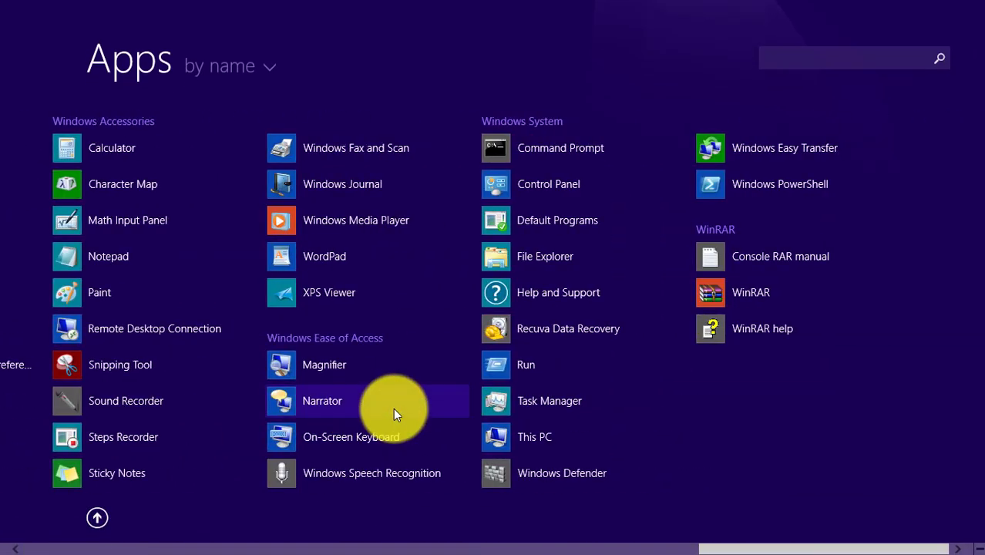
click(575, 328)
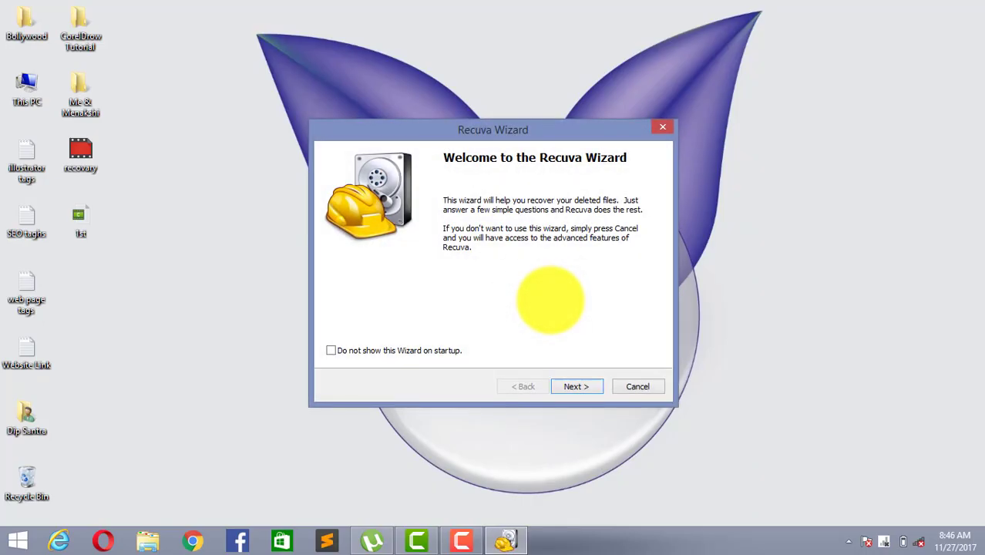
Step: Continue past the wizard's welcome page and choose Pictures as the file type to recover
click(570, 378)
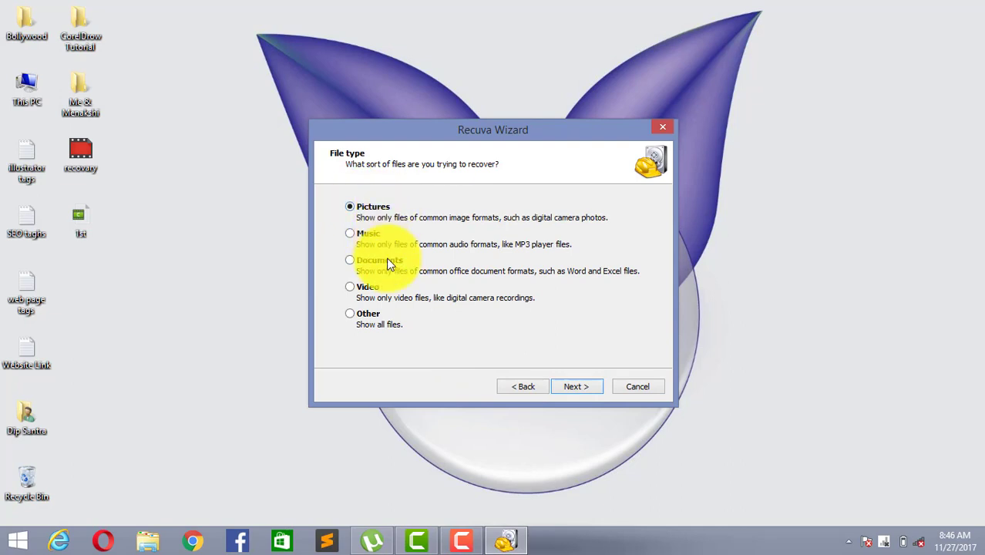
click(381, 289)
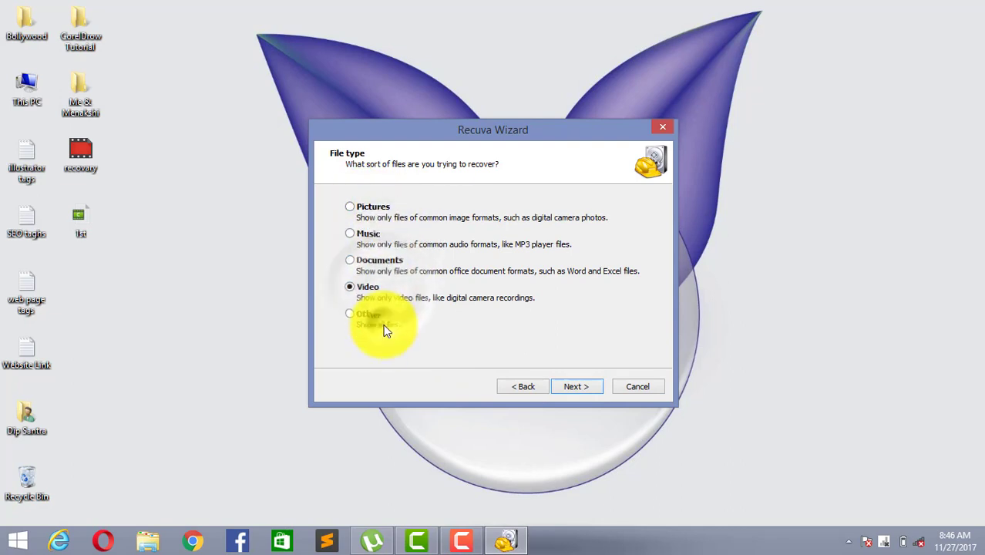
click(365, 318)
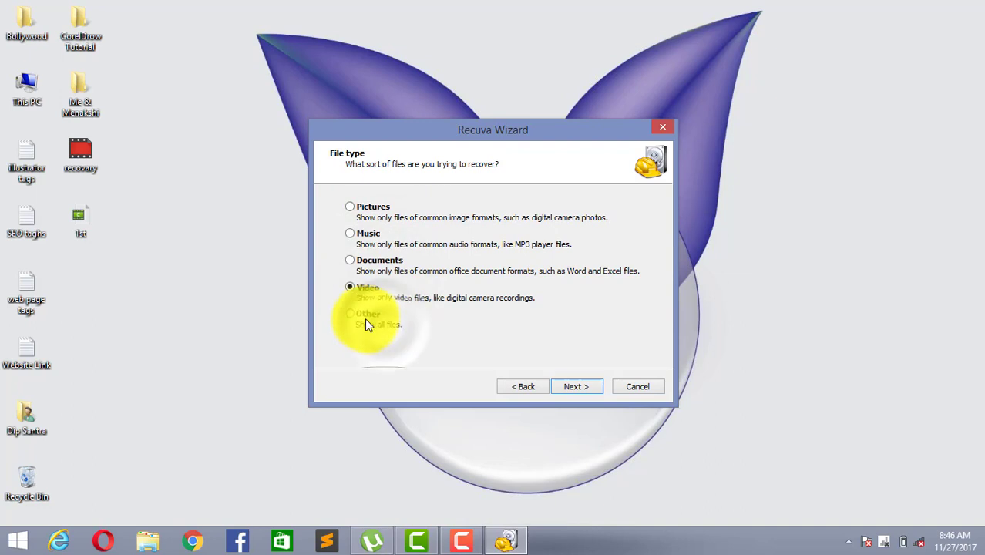
click(379, 208)
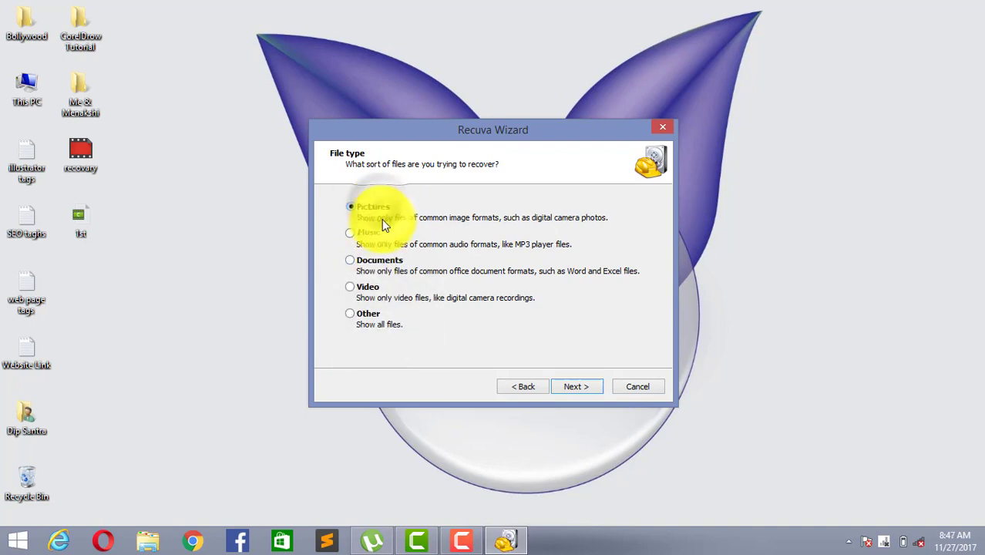
click(574, 388)
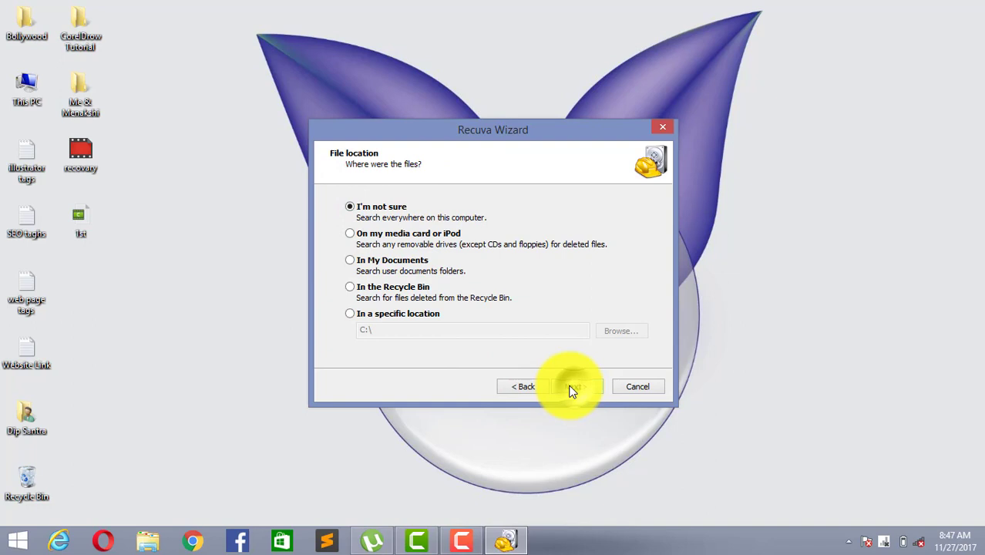
Step: Try the media card, My Documents and Recycle Bin options as the file location, briefly viewing This PC in between
click(414, 235)
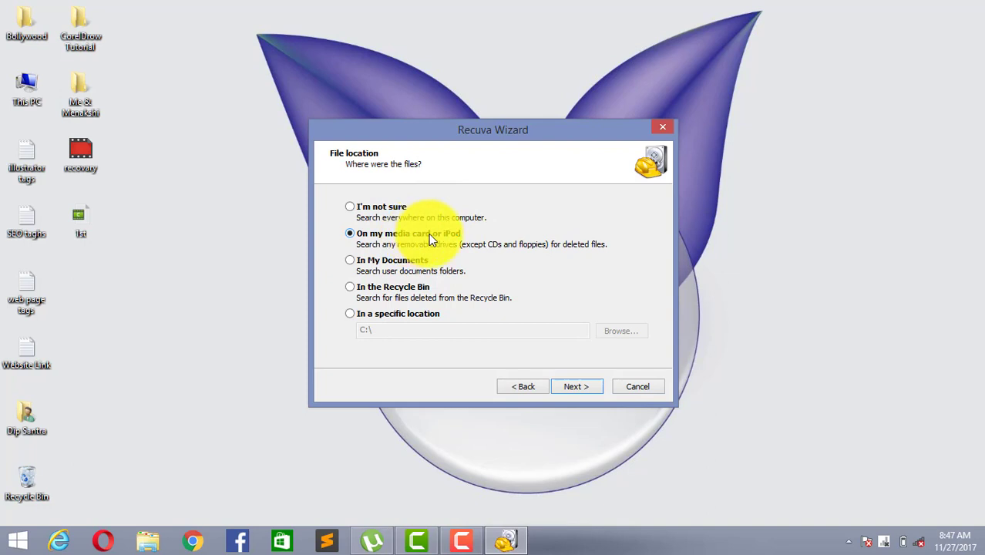
click(397, 268)
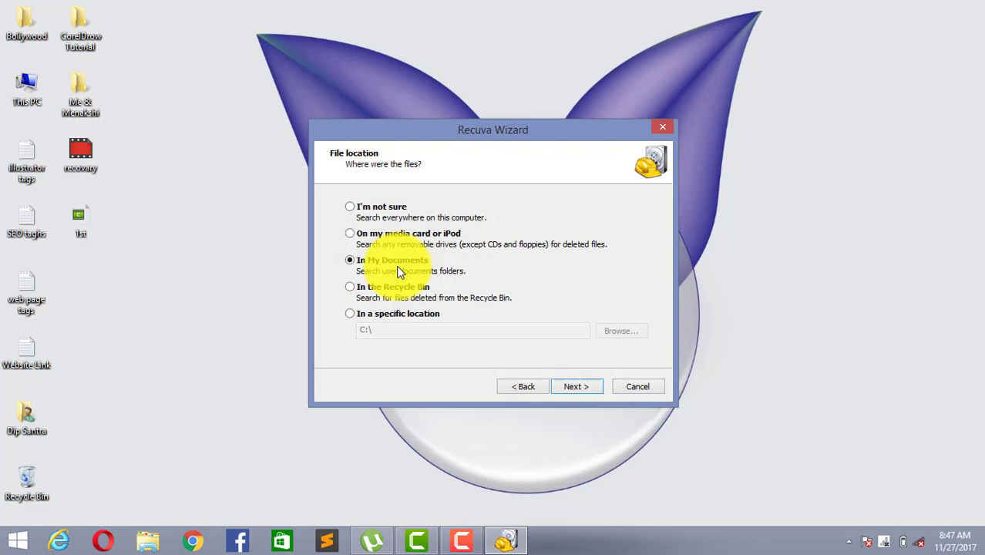
double_click(26, 81)
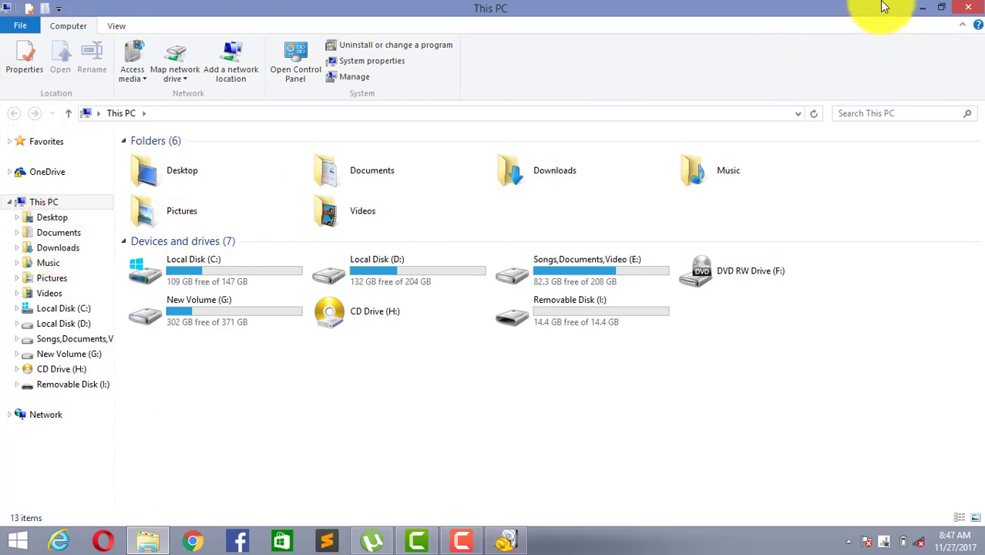
click(969, 7)
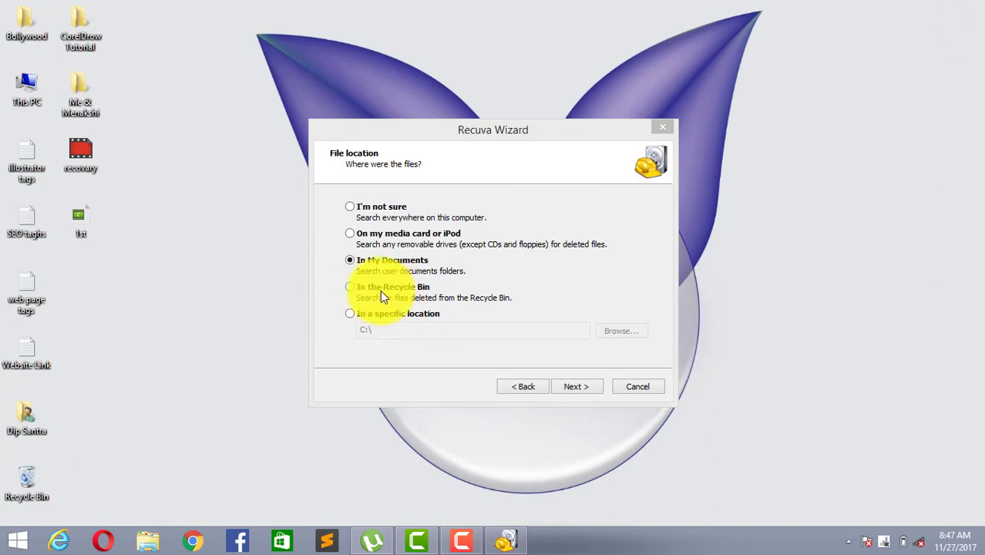
click(380, 290)
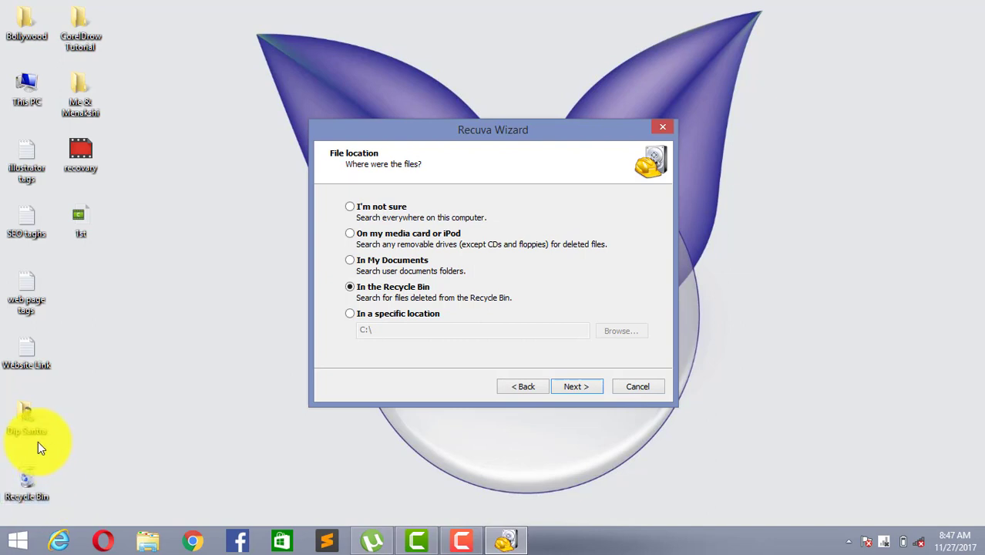
click(27, 481)
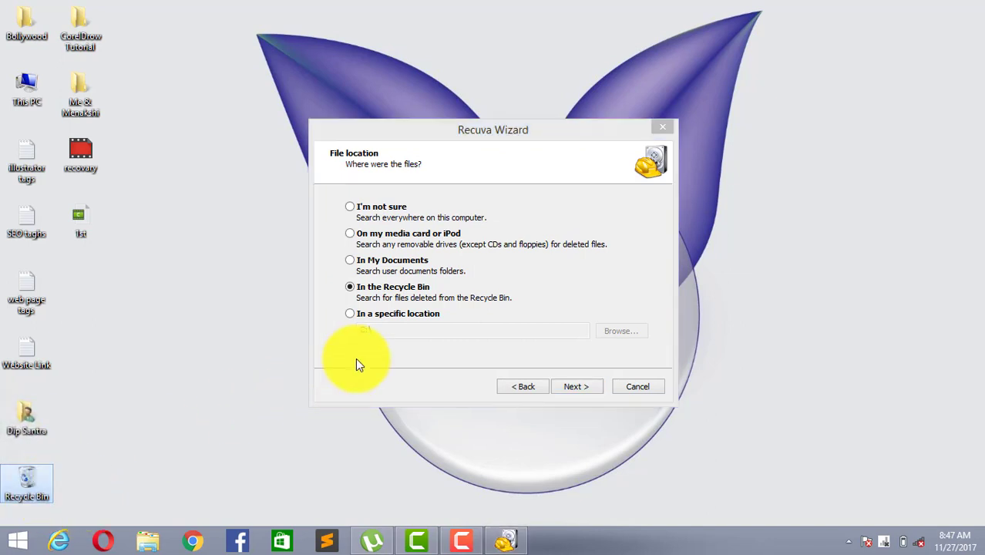
Step: Choose a specific location for the file search and set it to Removable Disk (I:)
click(370, 313)
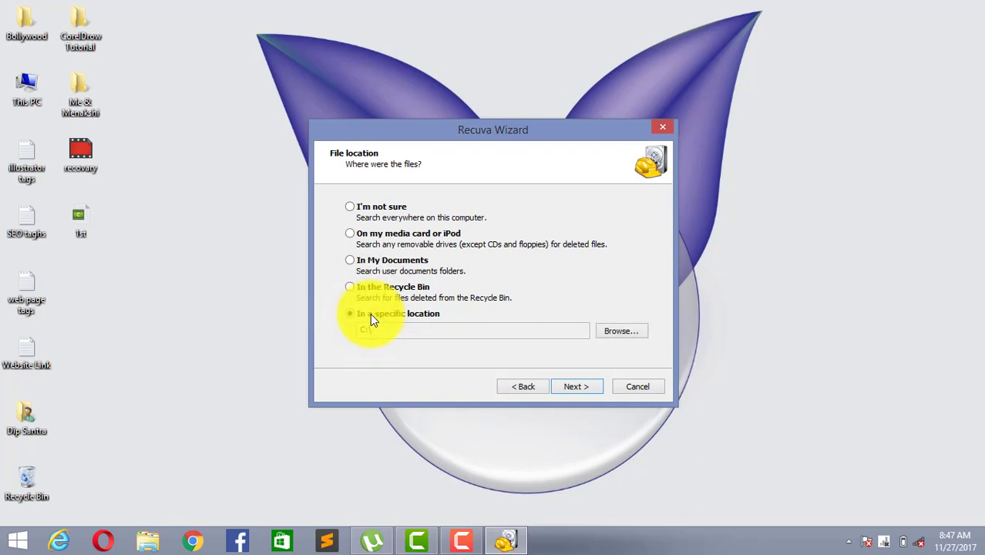
click(608, 332)
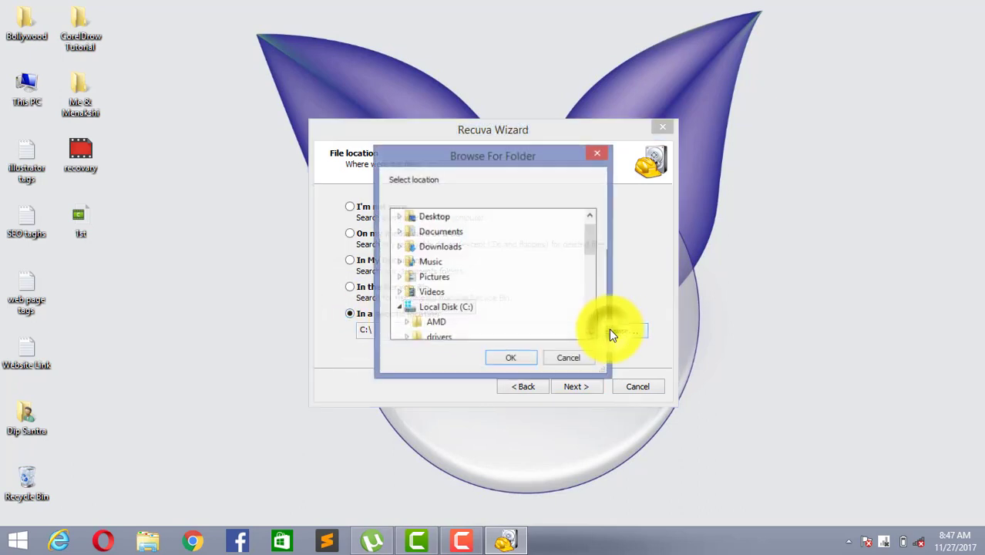
scroll(466, 309, down, 3)
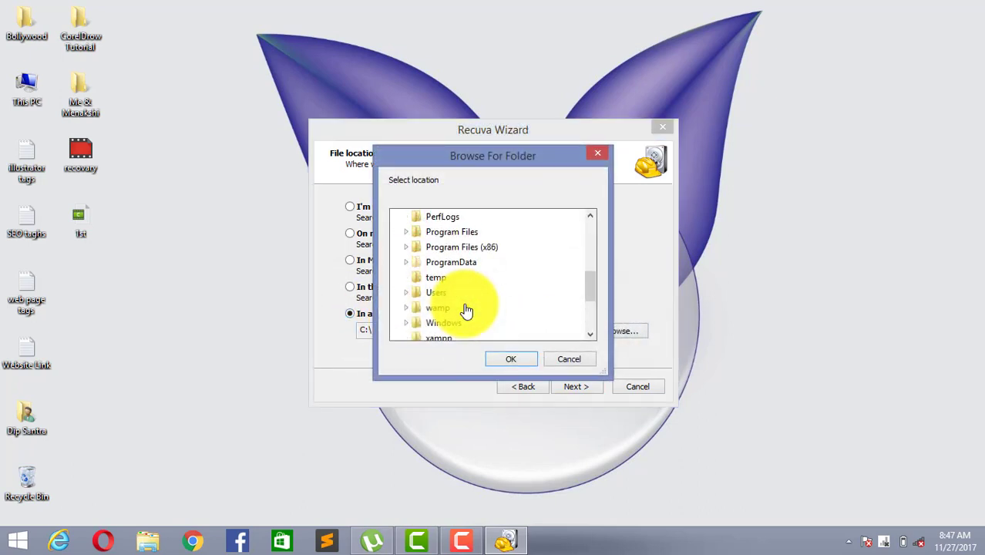
scroll(466, 309, down, 3)
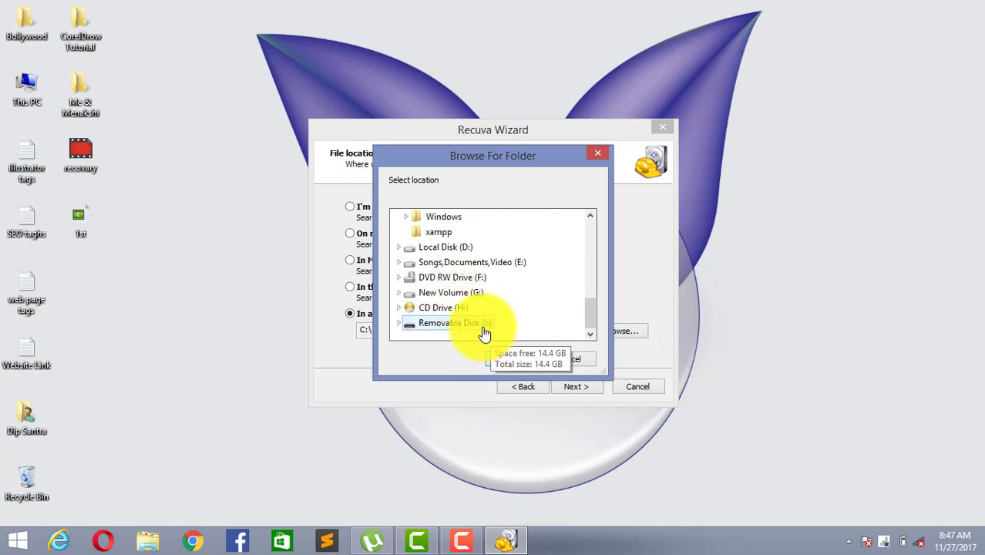
click(434, 328)
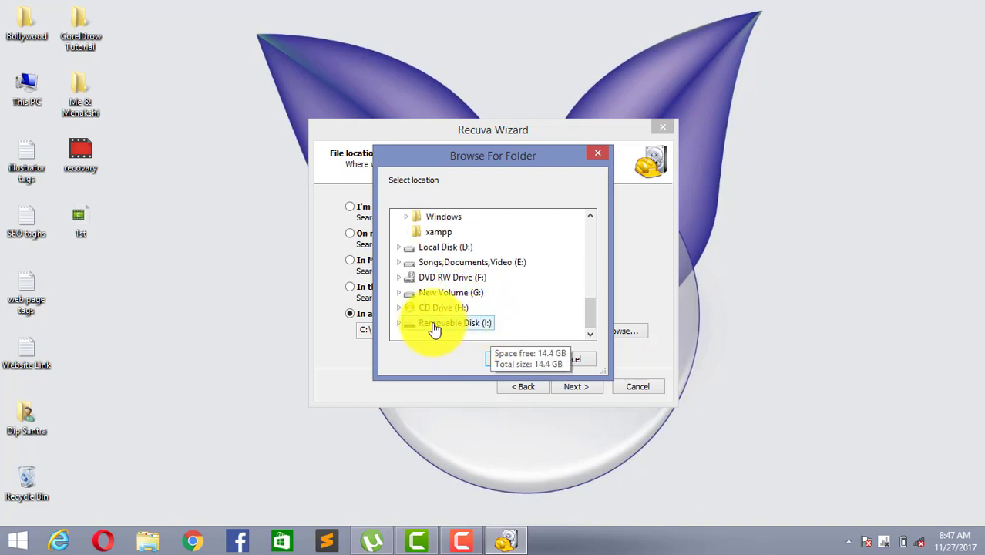
click(451, 327)
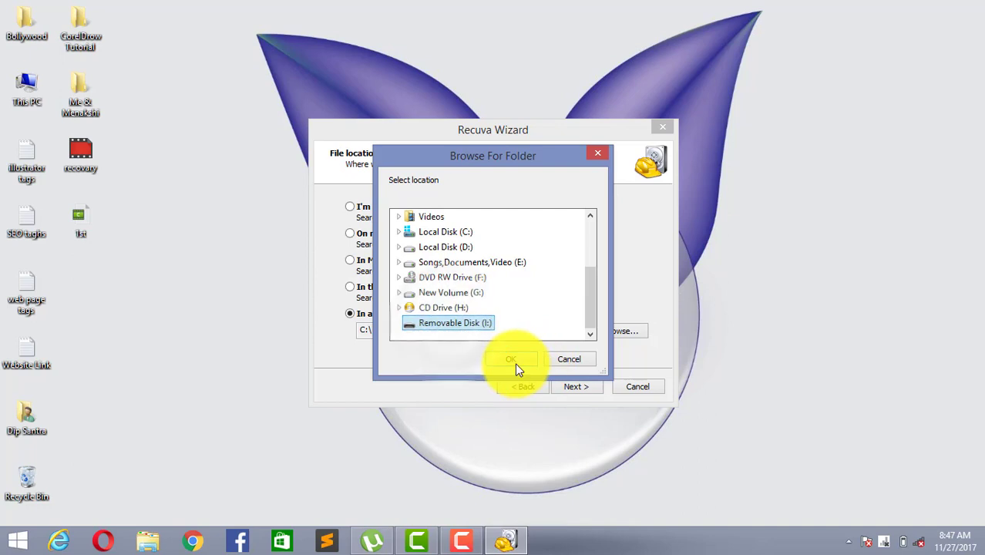
click(514, 361)
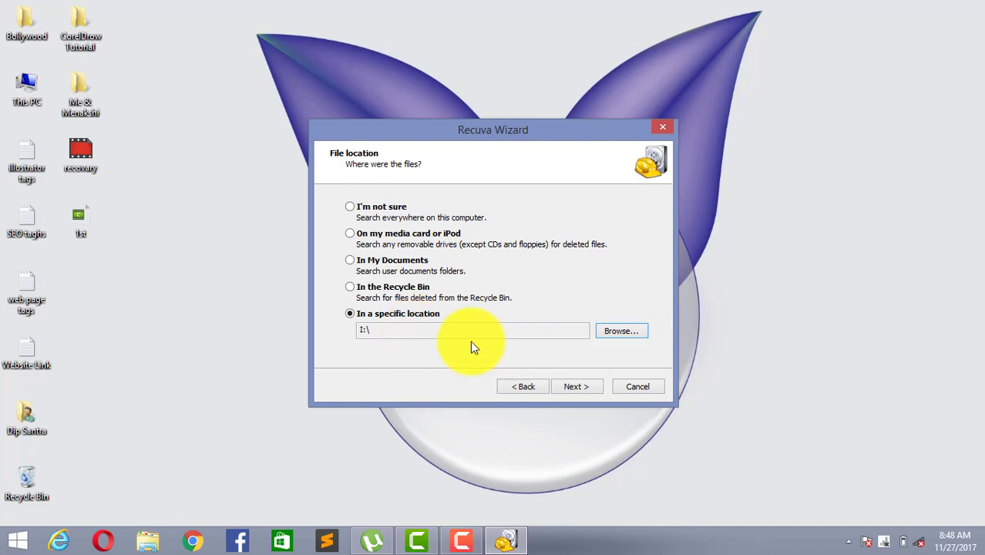
Step: Start the search of drive I: and accept scanning again with Deep Scan enabled
click(579, 388)
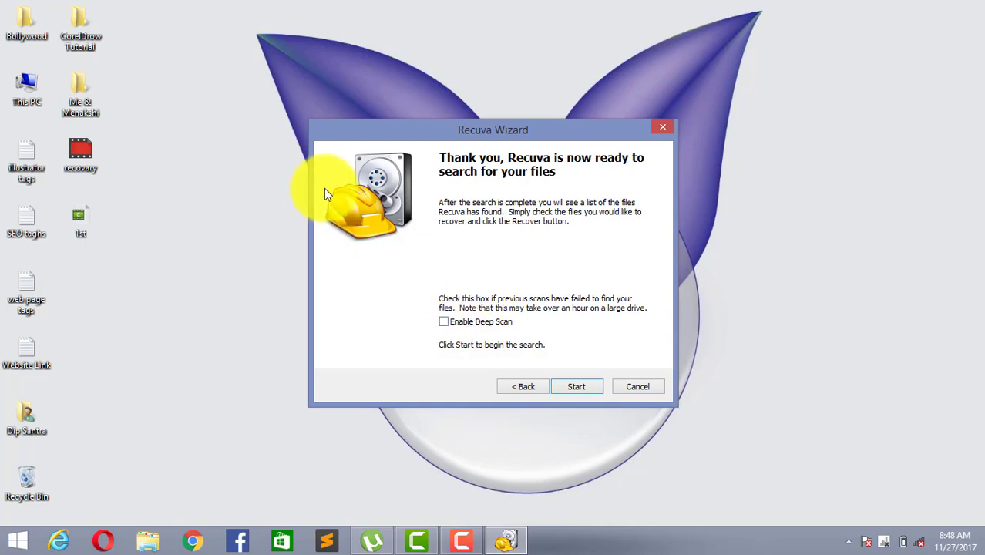
click(597, 391)
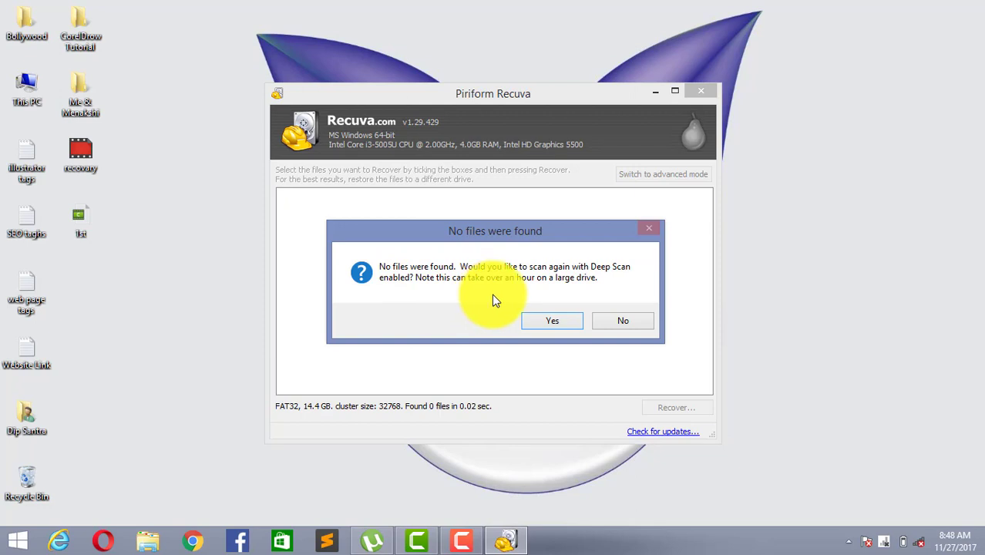
click(537, 327)
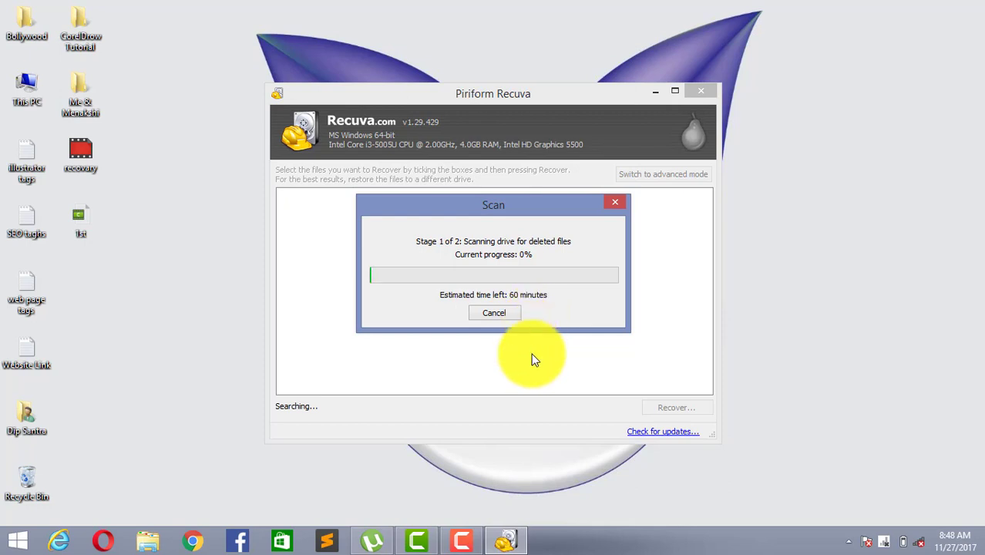
click(505, 542)
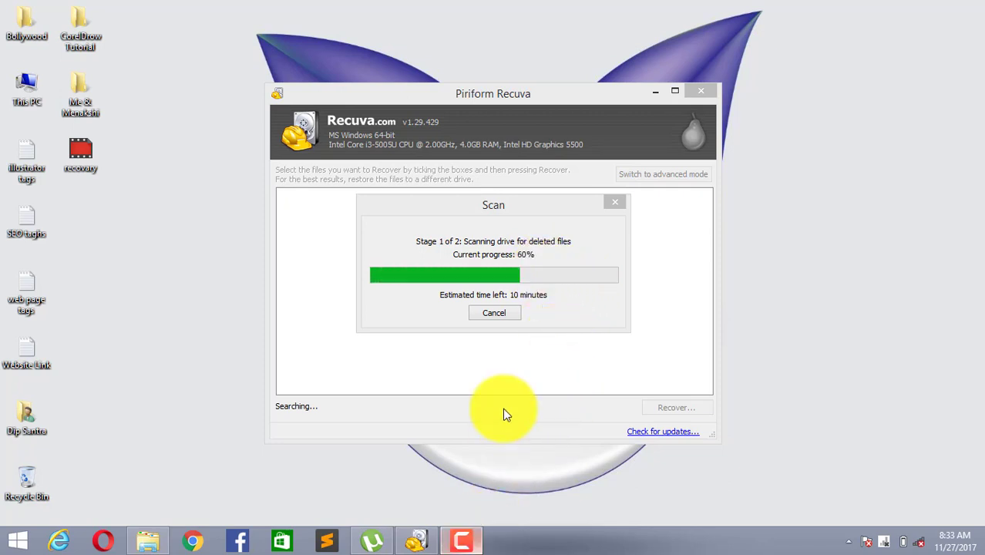
click(586, 315)
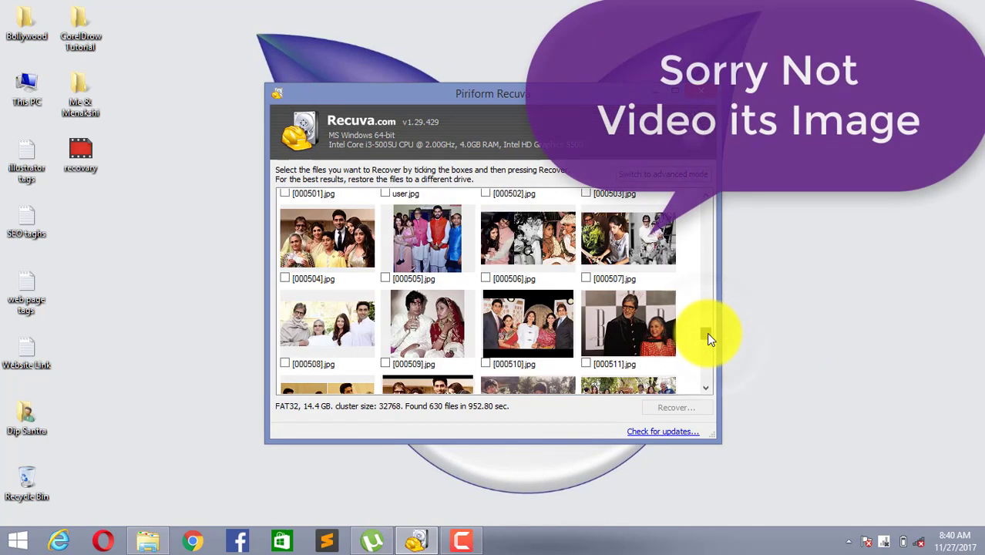
Step: Go to the end of the found pictures and mark [000678].jpg and [000679].jpg for recovery
scroll(710, 336, down, 8)
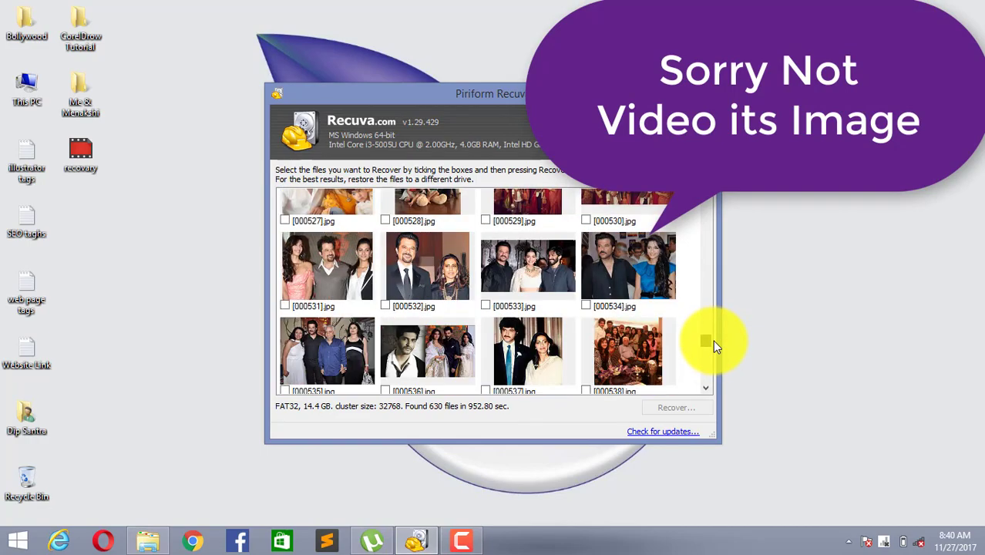
scroll(718, 354, down, 10)
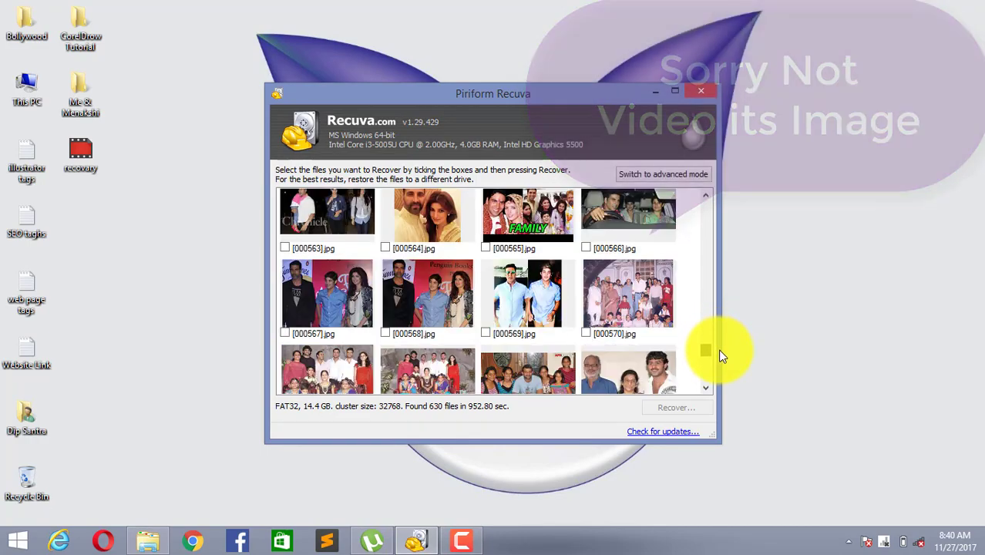
drag(720, 356, 722, 375)
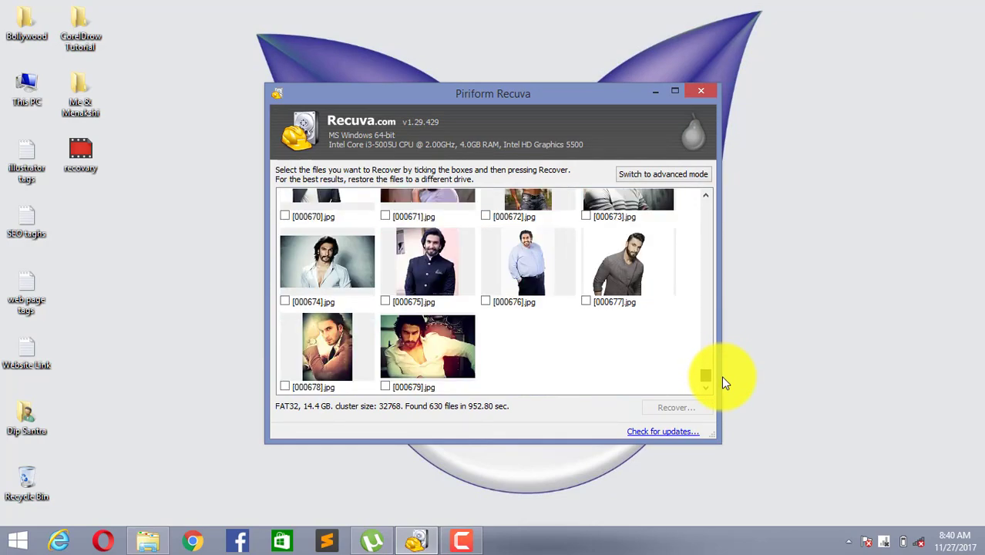
click(285, 386)
Step: Mark [000674].jpg, [000676].jpg and [000677].jpg for recovery as well
click(286, 300)
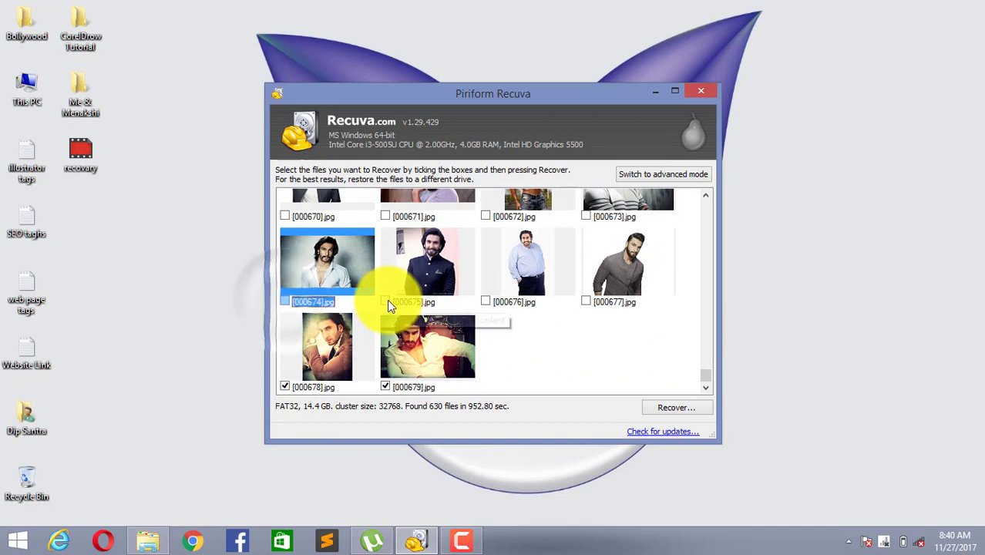
click(387, 300)
click(290, 296)
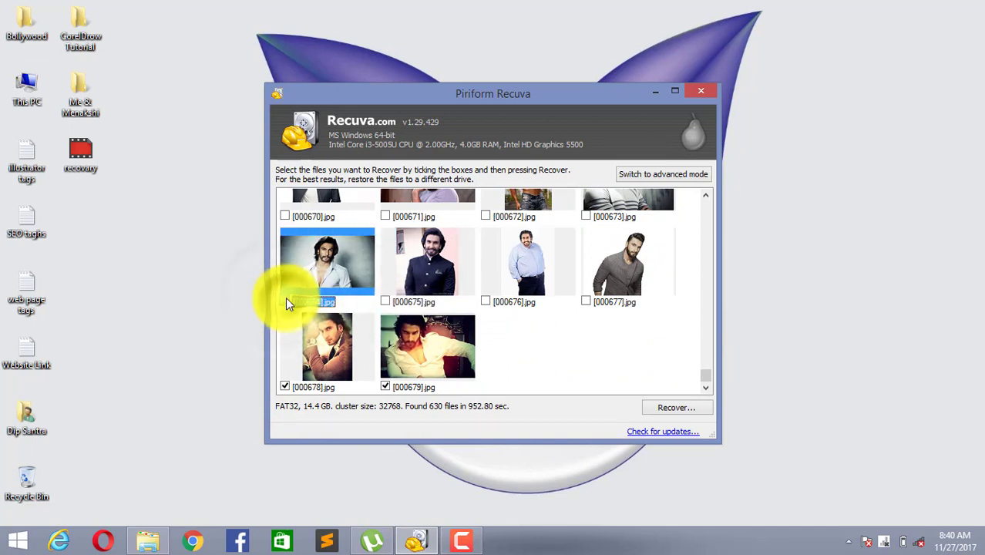
click(512, 340)
click(285, 303)
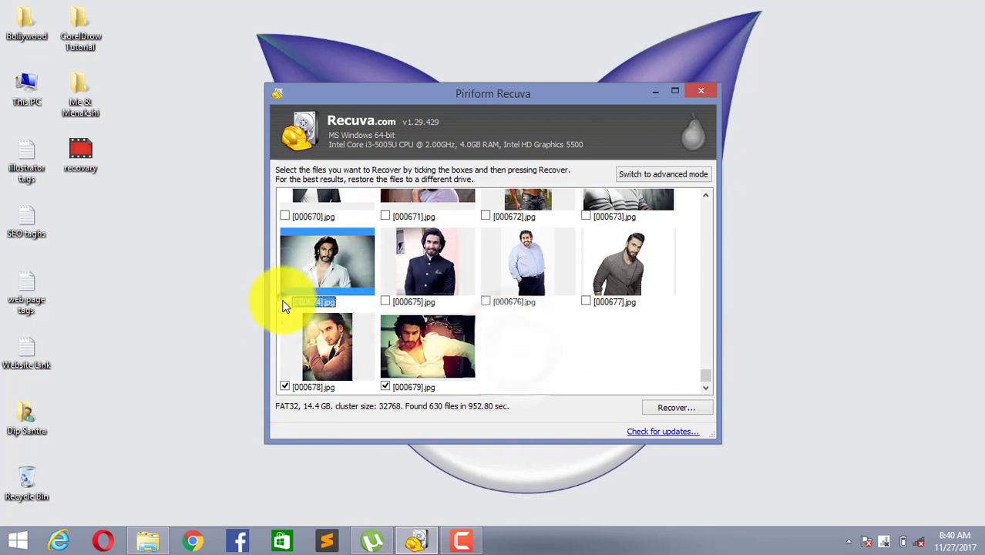
click(284, 301)
click(503, 308)
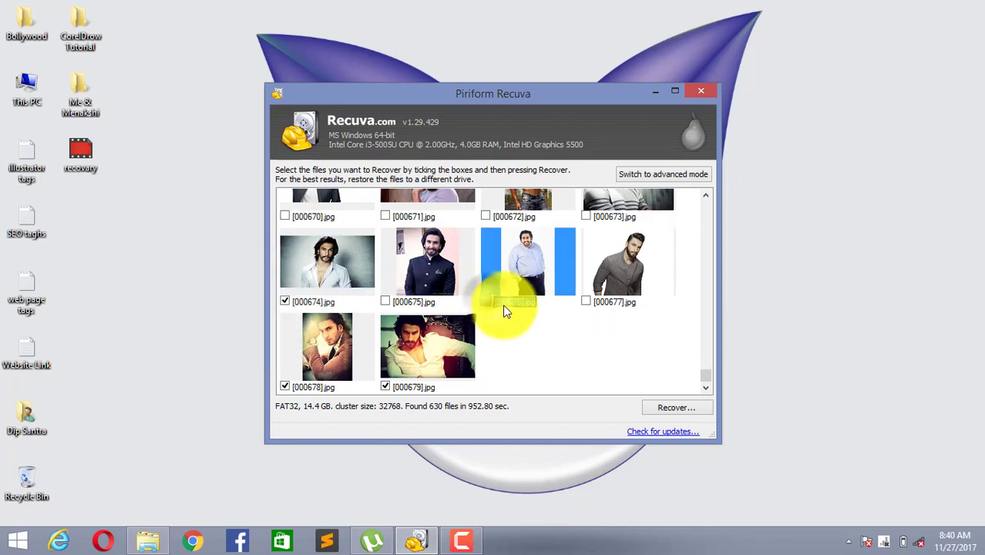
click(486, 302)
click(591, 308)
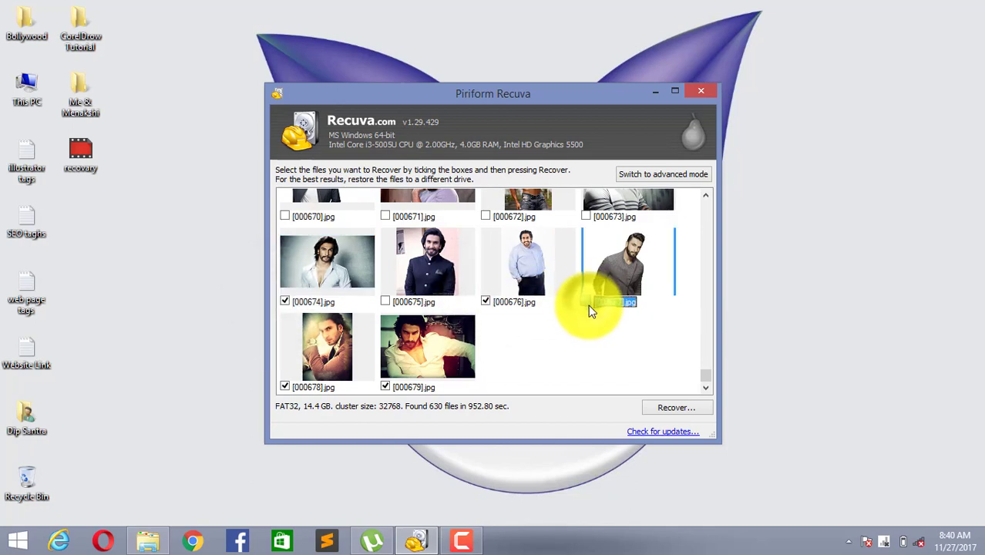
click(586, 301)
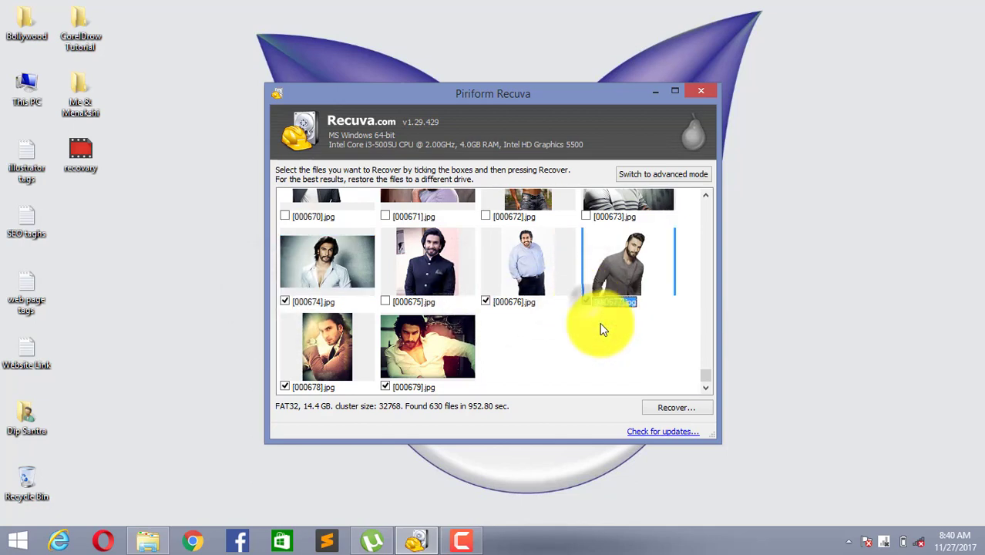
Step: Recover the marked pictures to the Desktop and dismiss the completion message
click(664, 414)
double_click(461, 332)
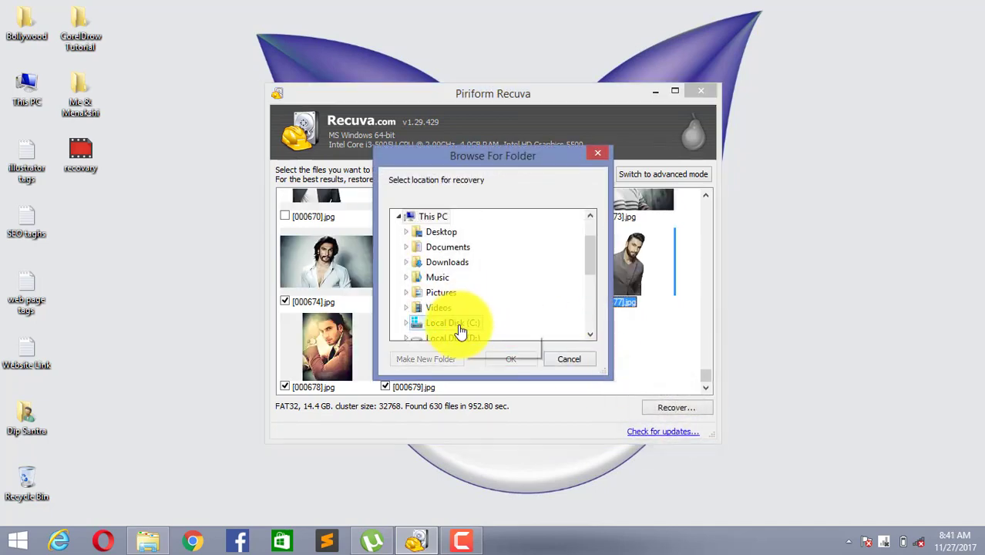
scroll(455, 320, up, 3)
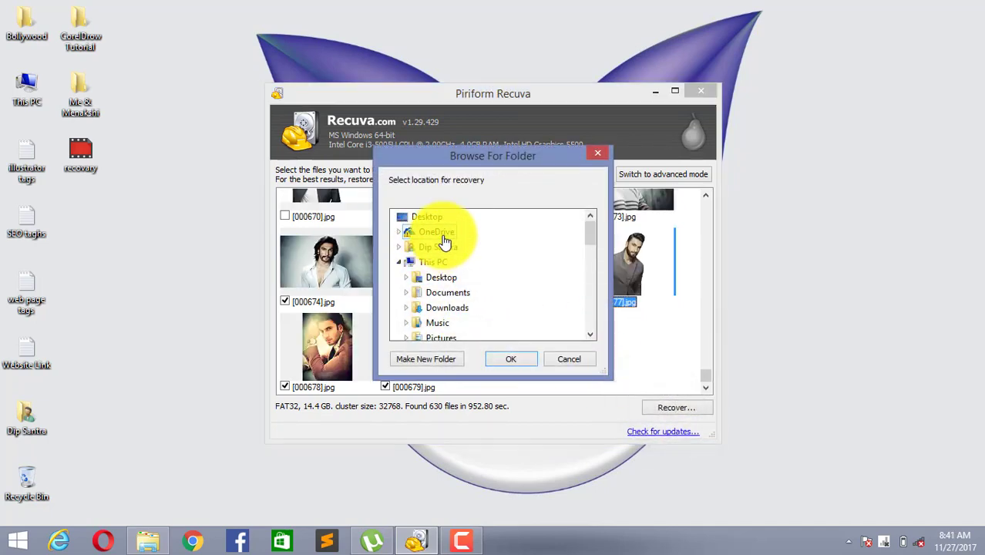
click(428, 217)
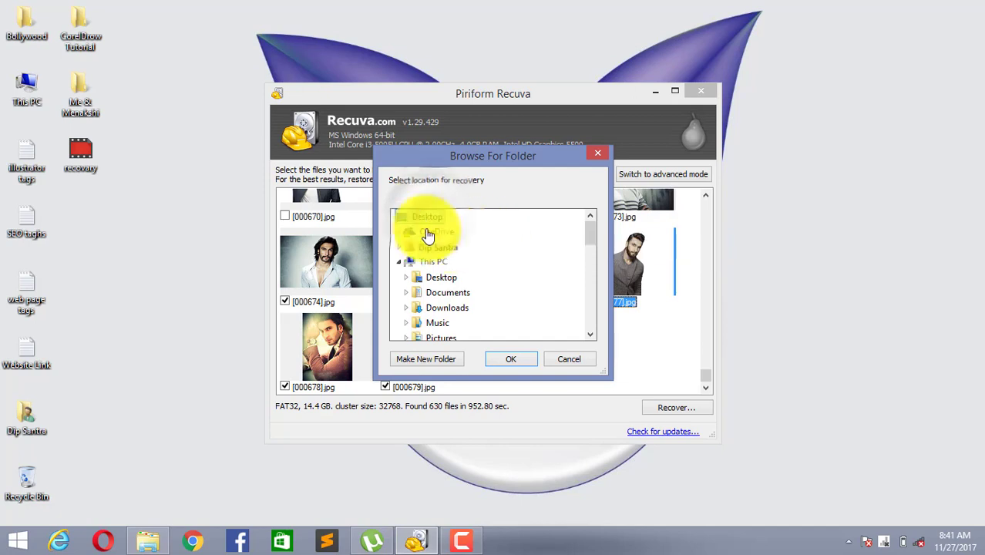
click(512, 361)
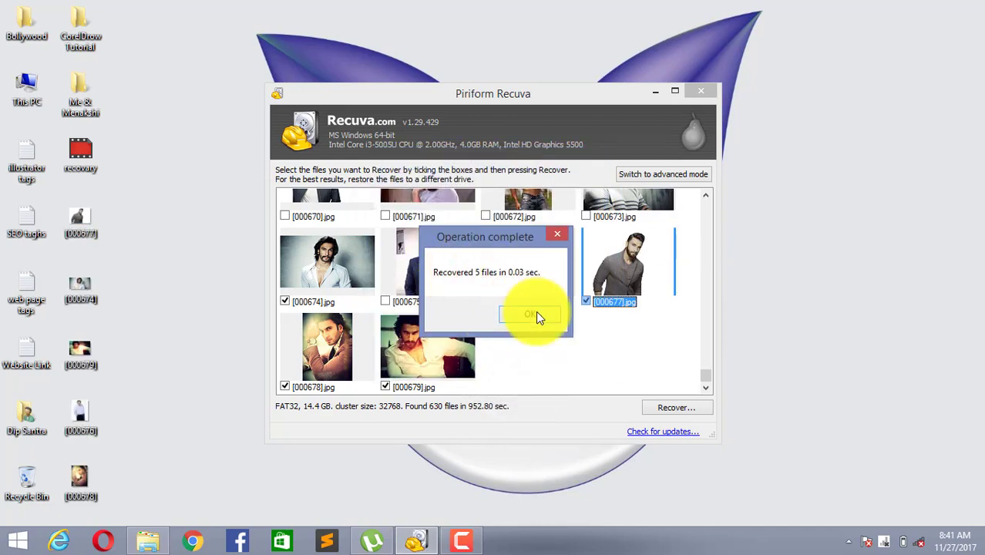
click(535, 312)
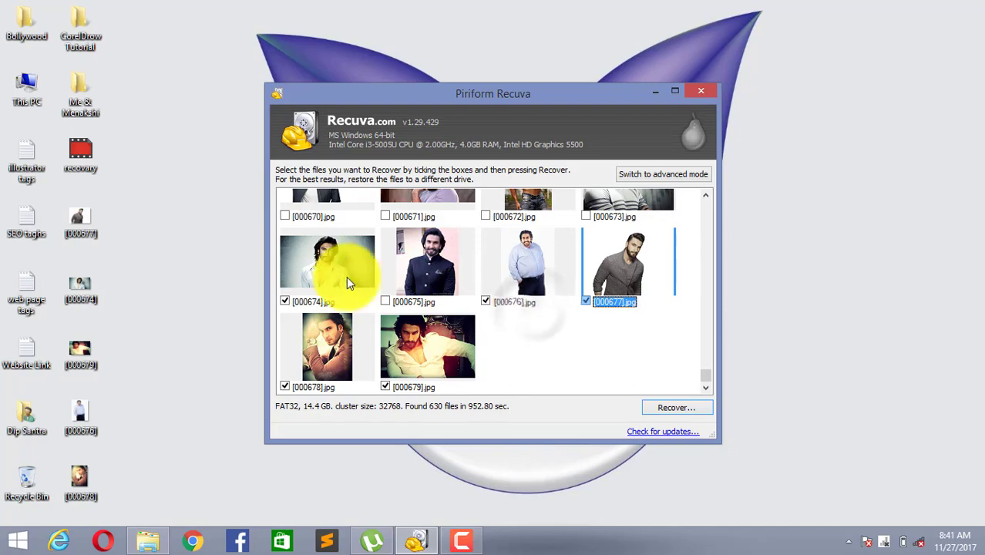
Step: Minimize Recuva and check the recovered pictures on the desktop in Windows Photo Viewer, starting from [000678]
click(653, 91)
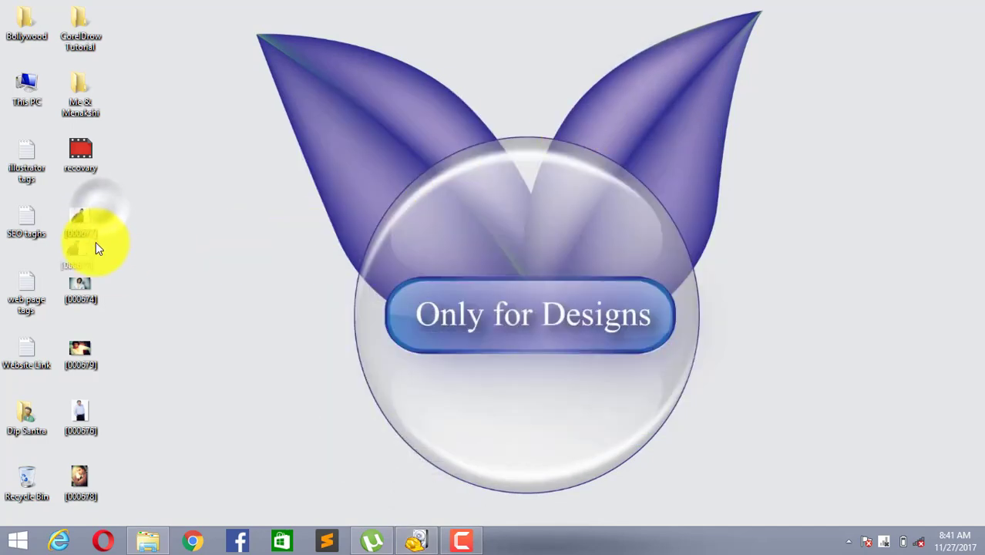
drag(154, 210, 81, 498)
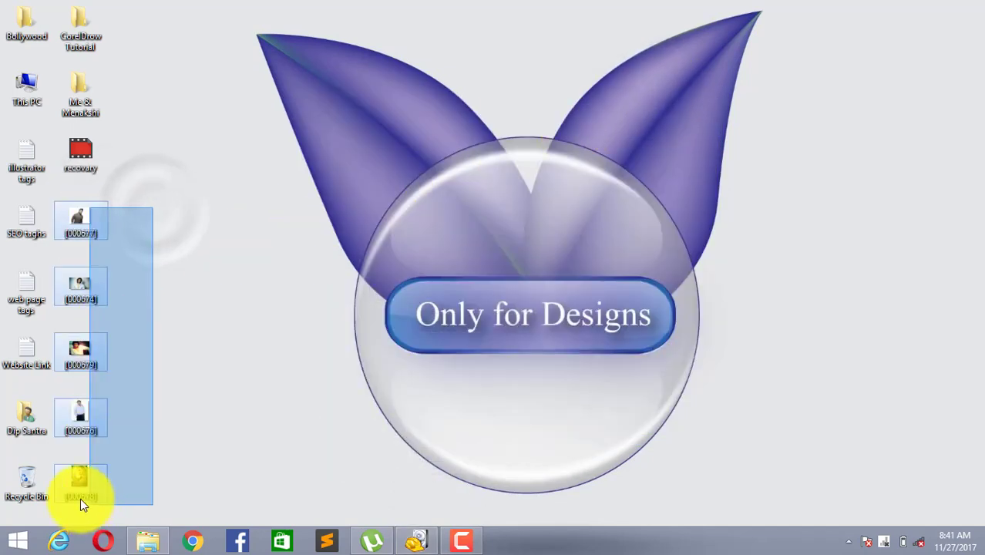
click(78, 497)
double_click(79, 496)
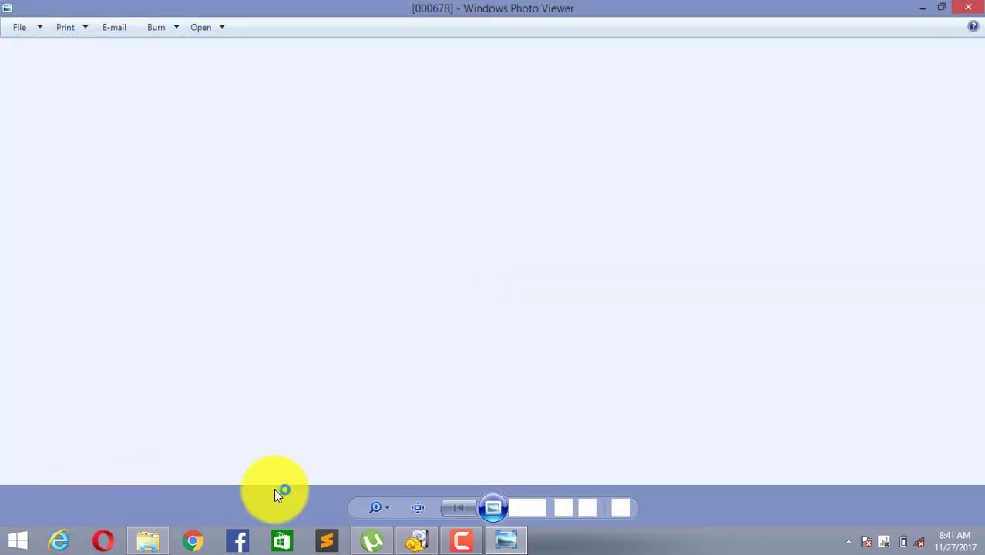
click(456, 510)
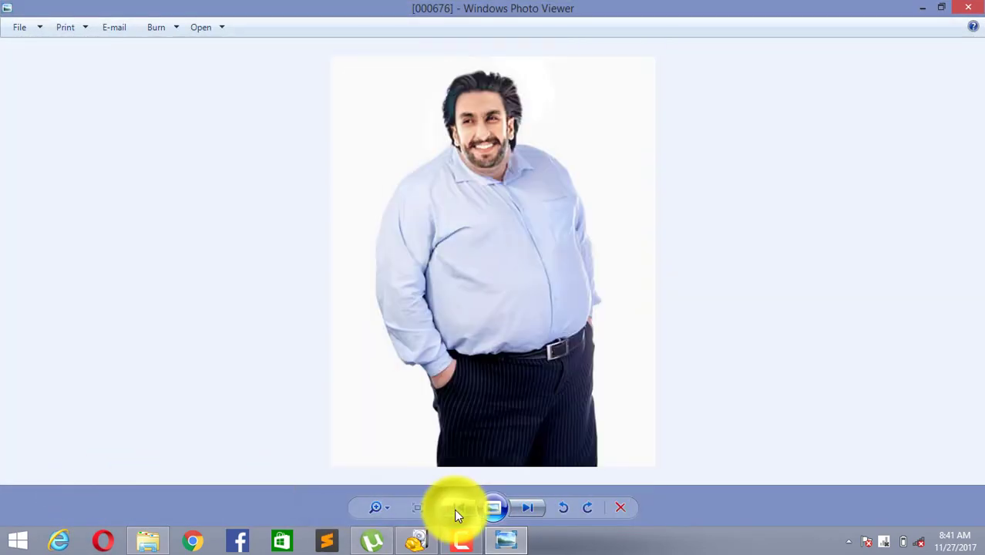
click(456, 510)
click(456, 511)
click(455, 510)
click(456, 510)
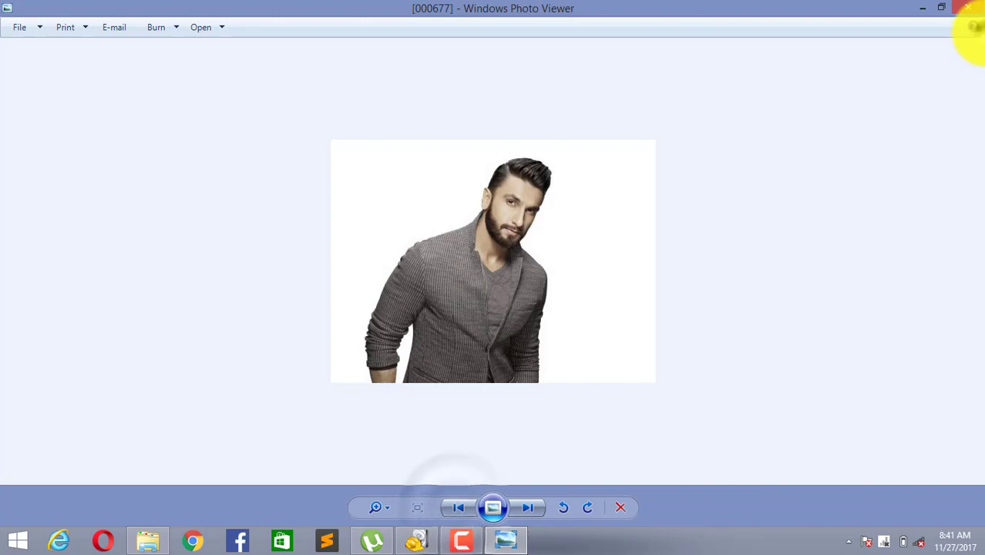
click(968, 7)
Step: Delete the five recovered pictures from the desktop and refresh it
drag(159, 211, 20, 293)
drag(22, 507, 25, 484)
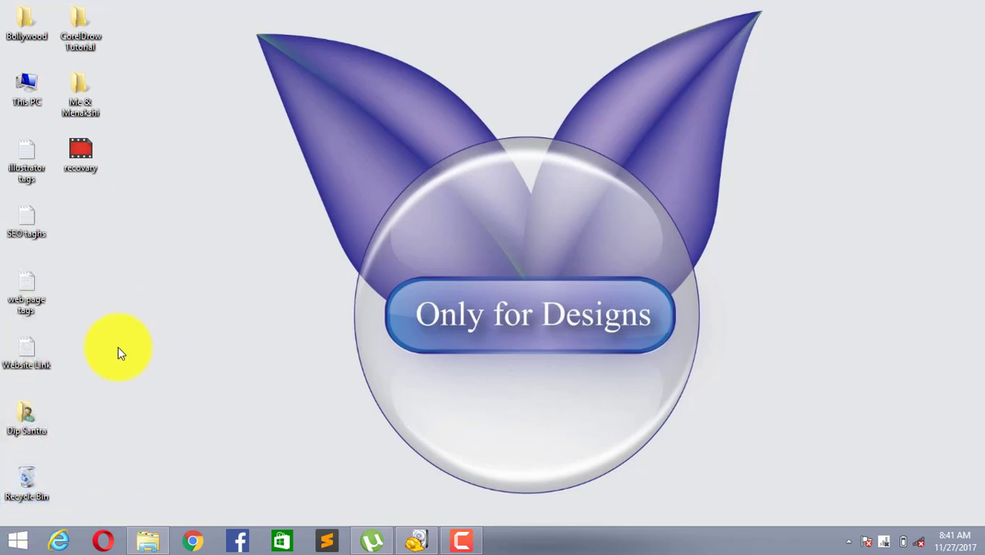
right_click(383, 80)
click(426, 121)
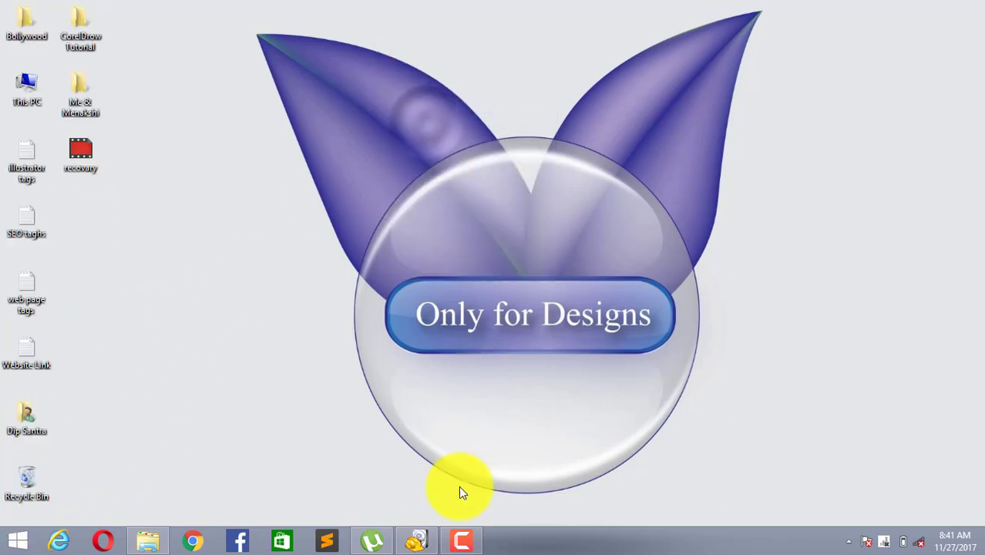
Step: Bring back the Recuva results, look over the earlier pictures, and close the program
click(422, 538)
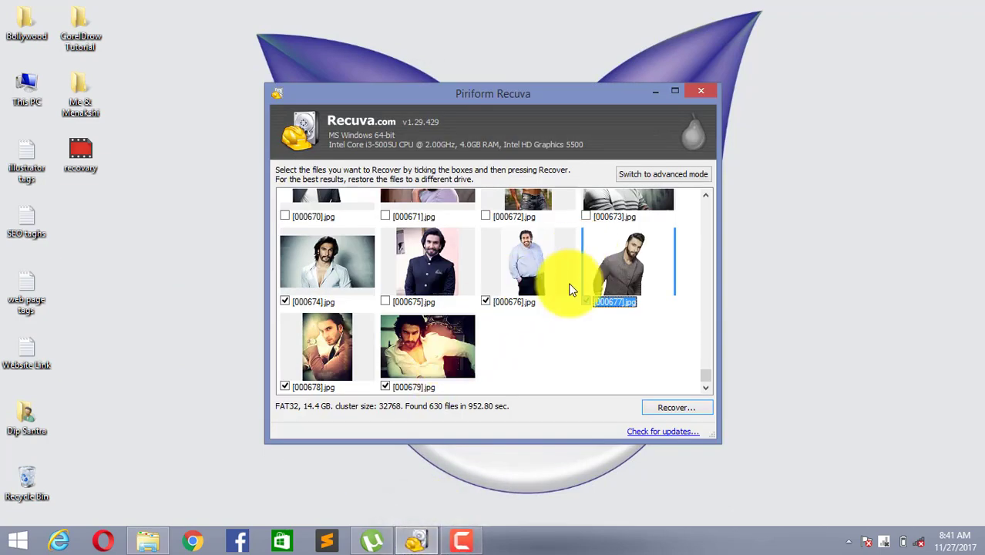
scroll(553, 351, up, 3)
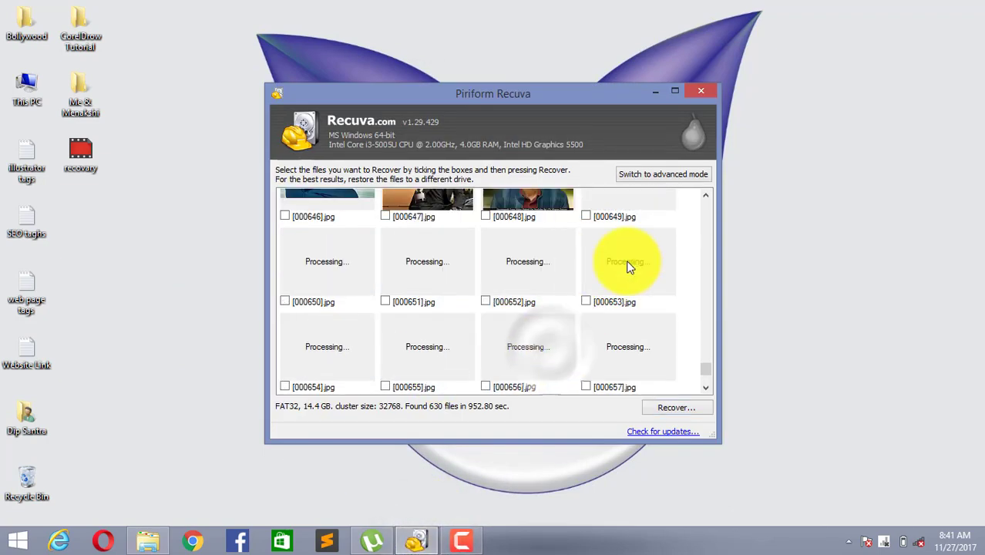
click(701, 91)
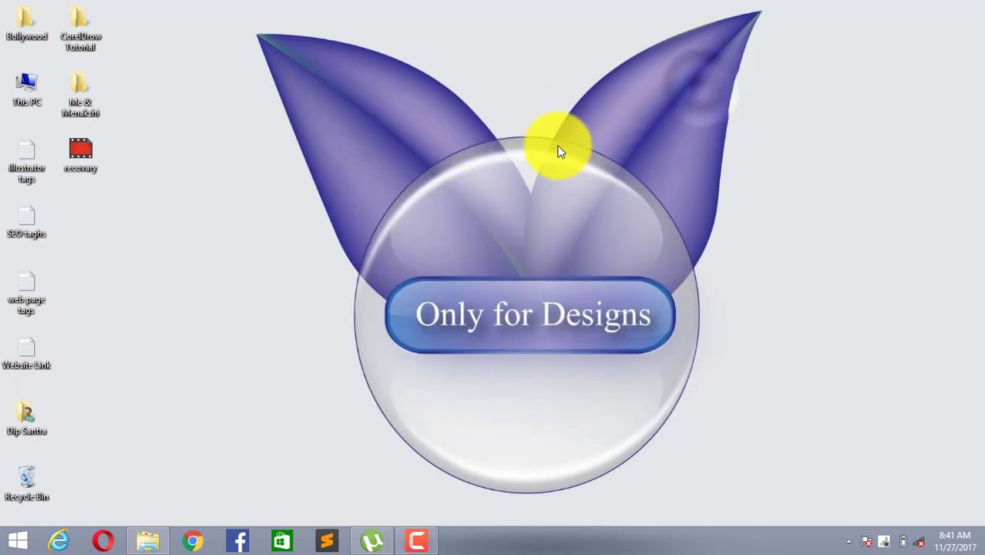
right_click(558, 149)
click(602, 199)
right_click(502, 171)
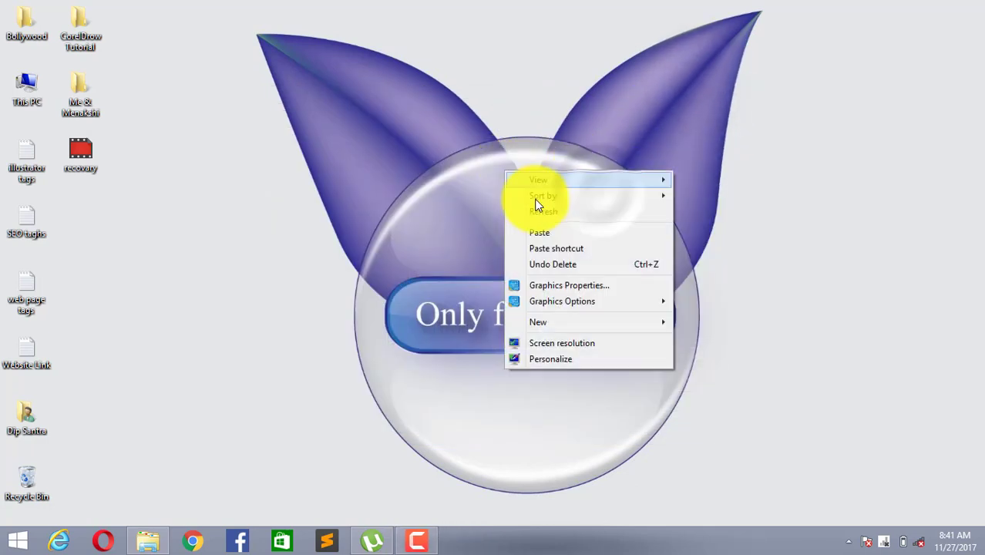
click(540, 210)
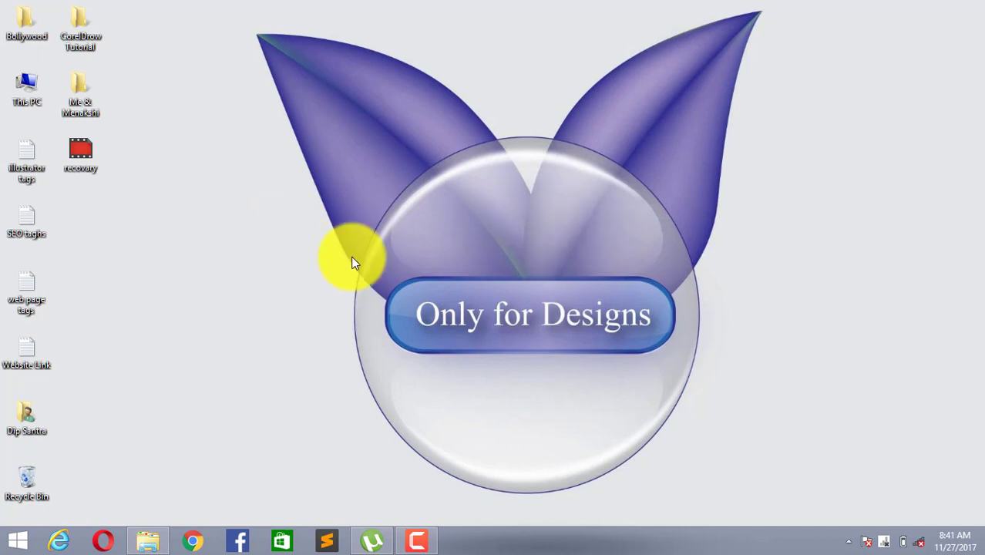
right_click(348, 156)
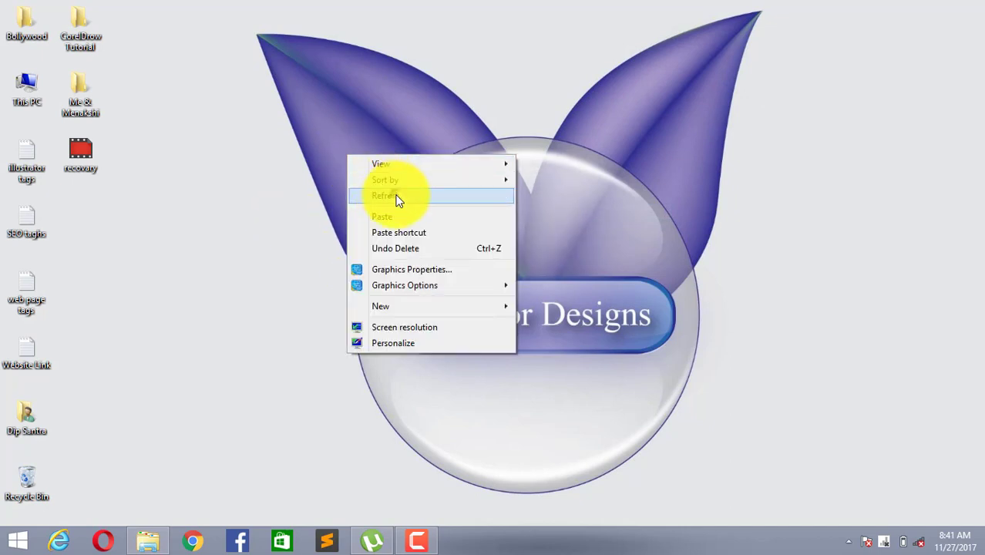
click(394, 198)
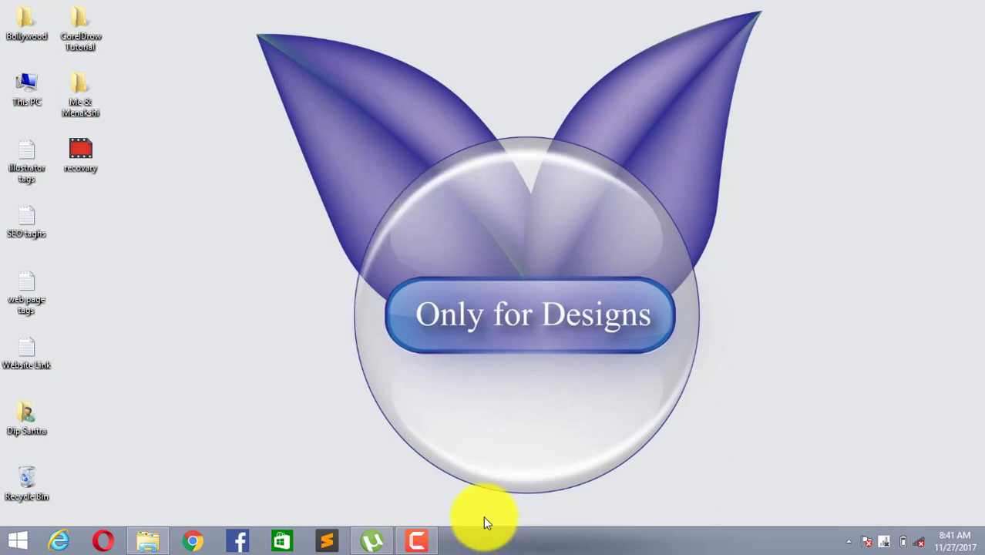